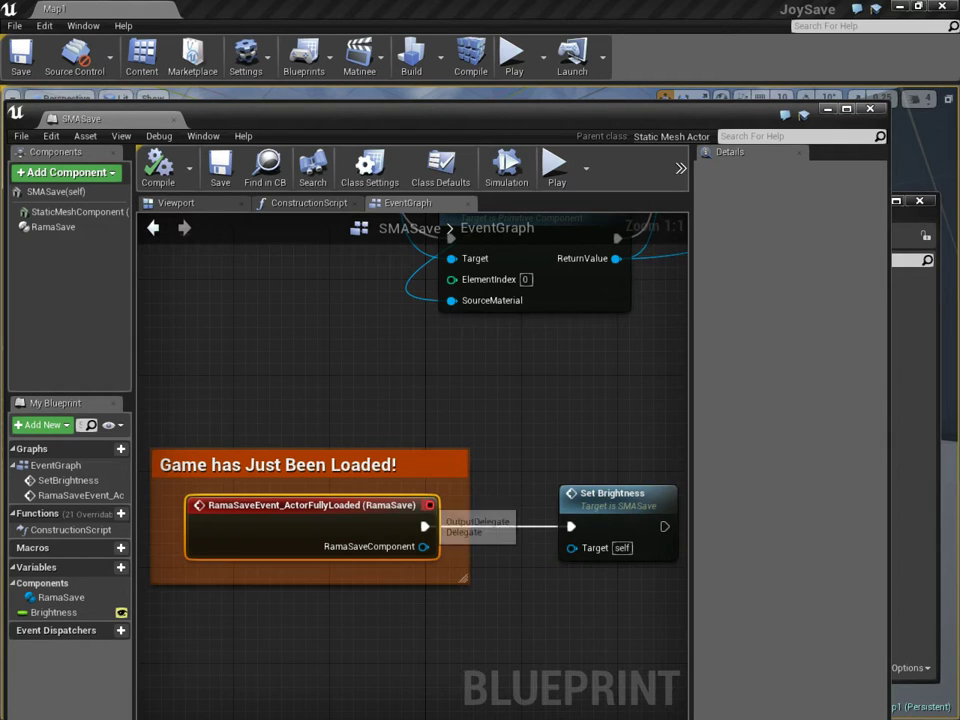
In the event graph, add a Set Vector Parameter Value node fed by Create Dynamic Material Instance's return value, below Set Scalar Parameter Value
click(215, 203)
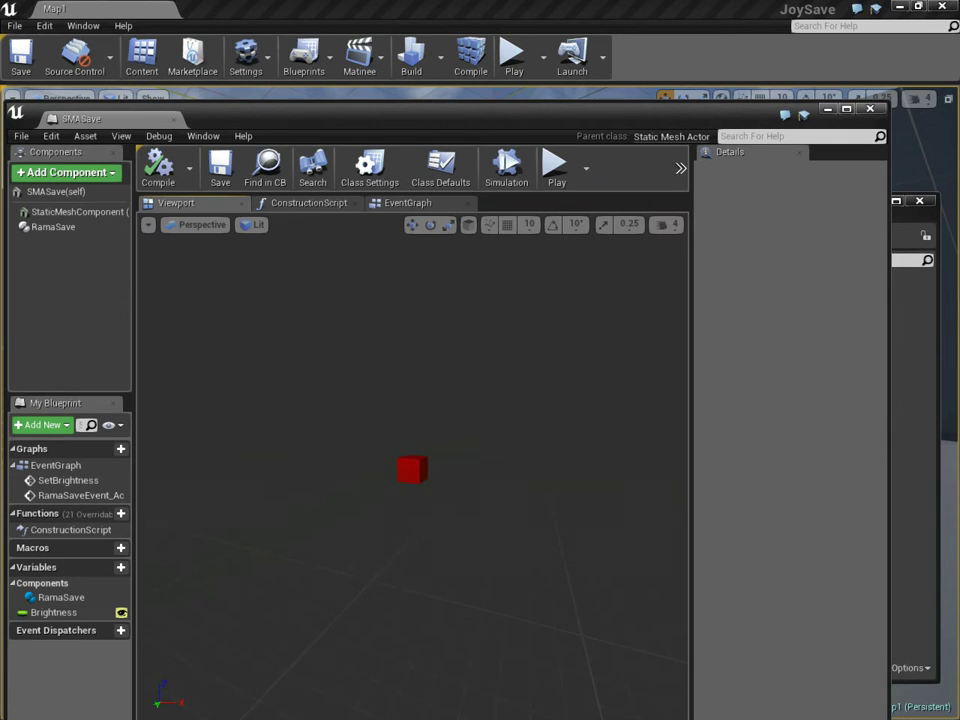
click(408, 203)
scroll(399, 480, up, 2)
right_drag(450, 475, 267, 502)
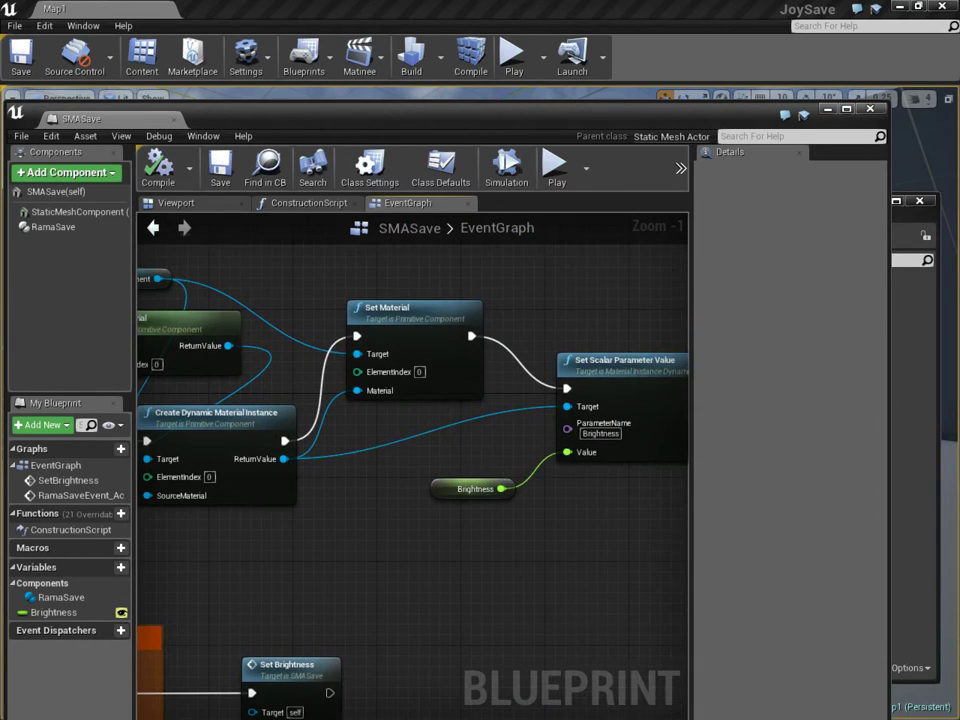
mouse_move(340, 499)
right_down()
mouse_move(380, 513)
mouse_move(332, 514)
right_up()
drag(275, 474, 564, 548)
text(vectio)
key(BackSpace)
key(BackSpace)
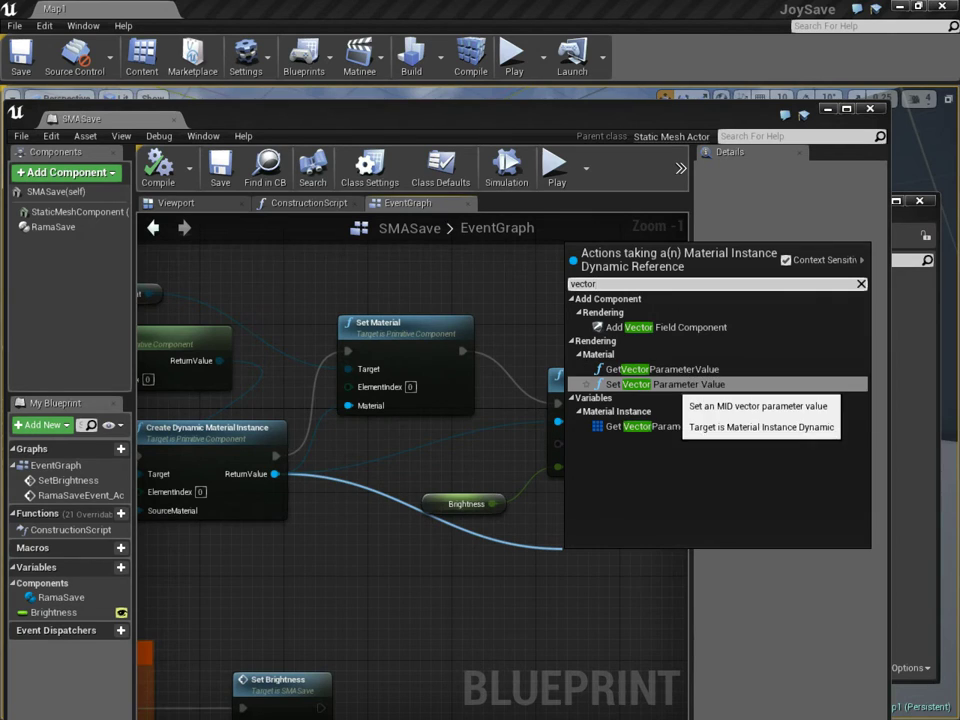
click(669, 385)
right_drag(655, 520, 443, 520)
drag(454, 619, 580, 566)
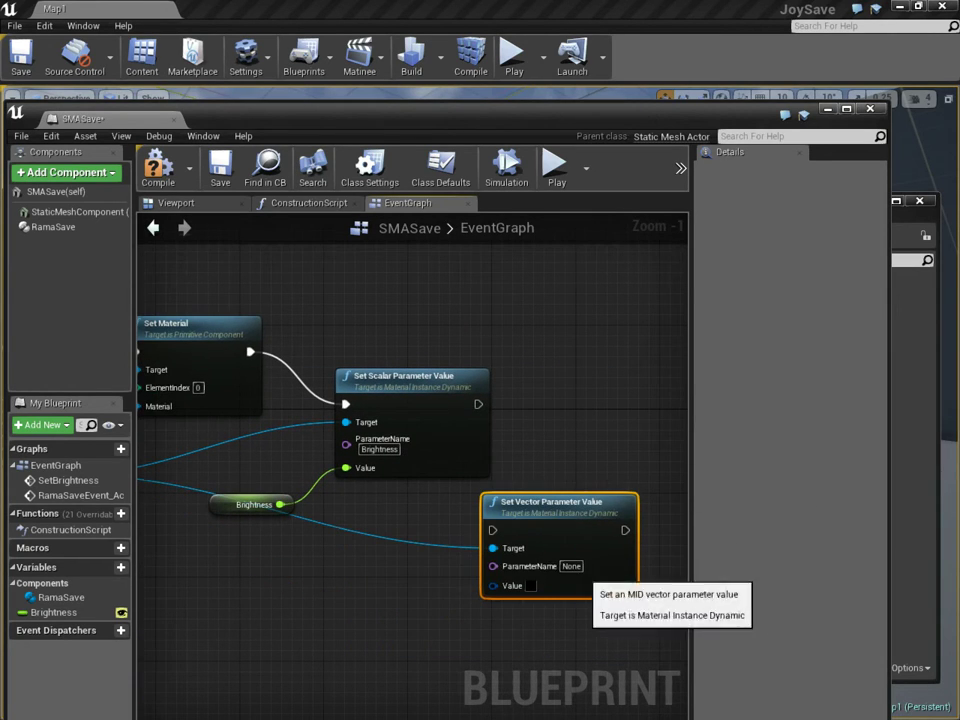
Set the Set Vector Parameter Value node's ParameterName to Color
click(573, 567)
key(ctrl+a)
text(C)
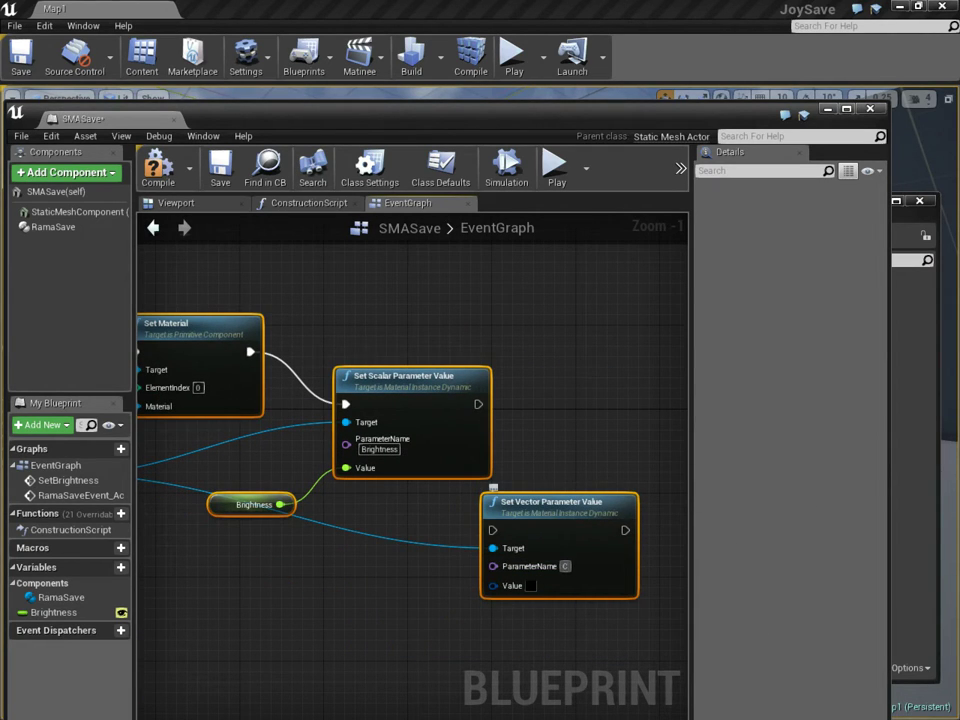
click(492, 488)
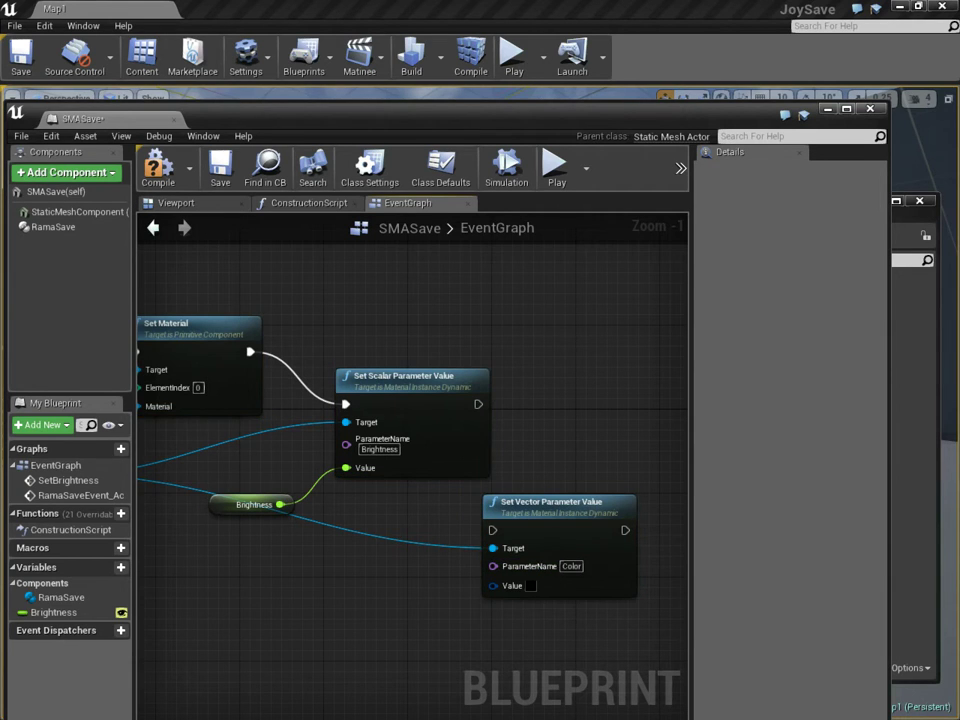
Create a new blueprint variable of type Linear Color, and compile and save the blueprint
right_drag(457, 504, 472, 474)
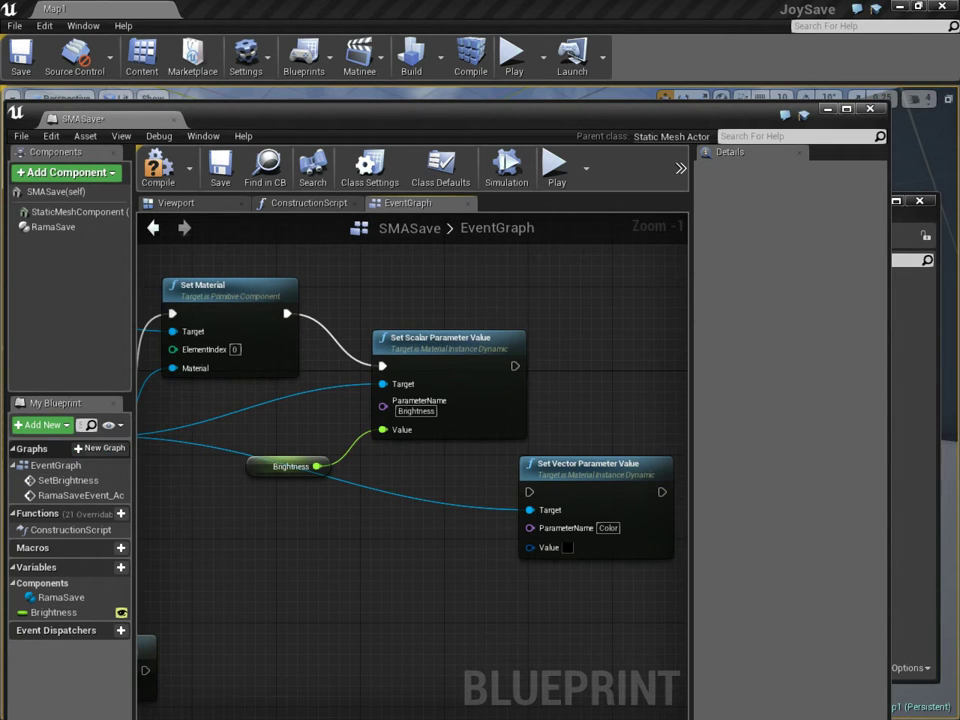
click(42, 425)
click(50, 450)
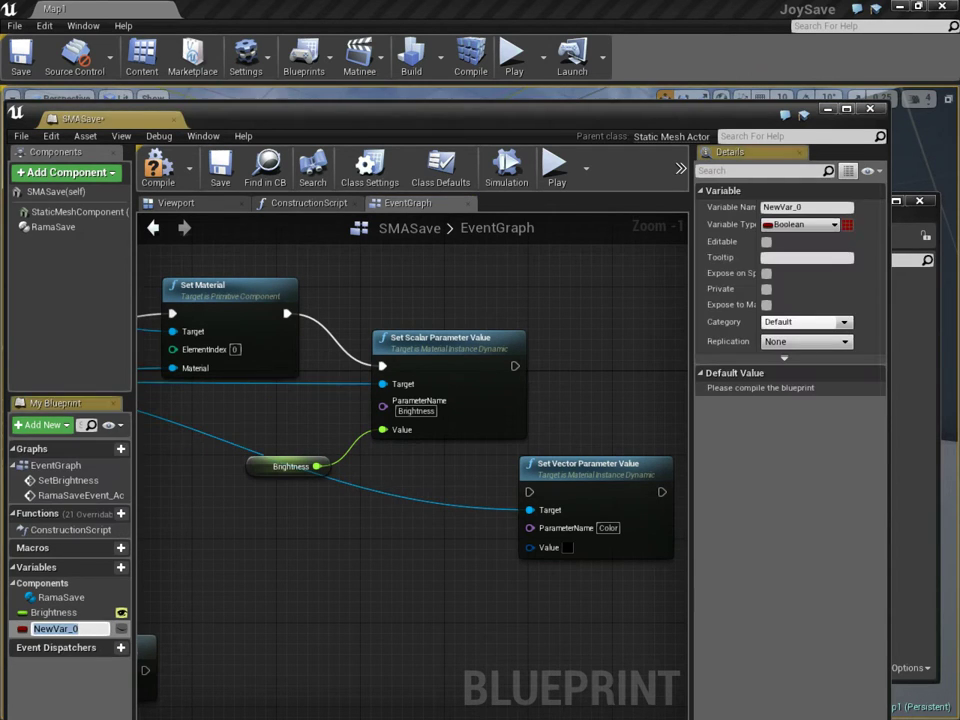
click(799, 225)
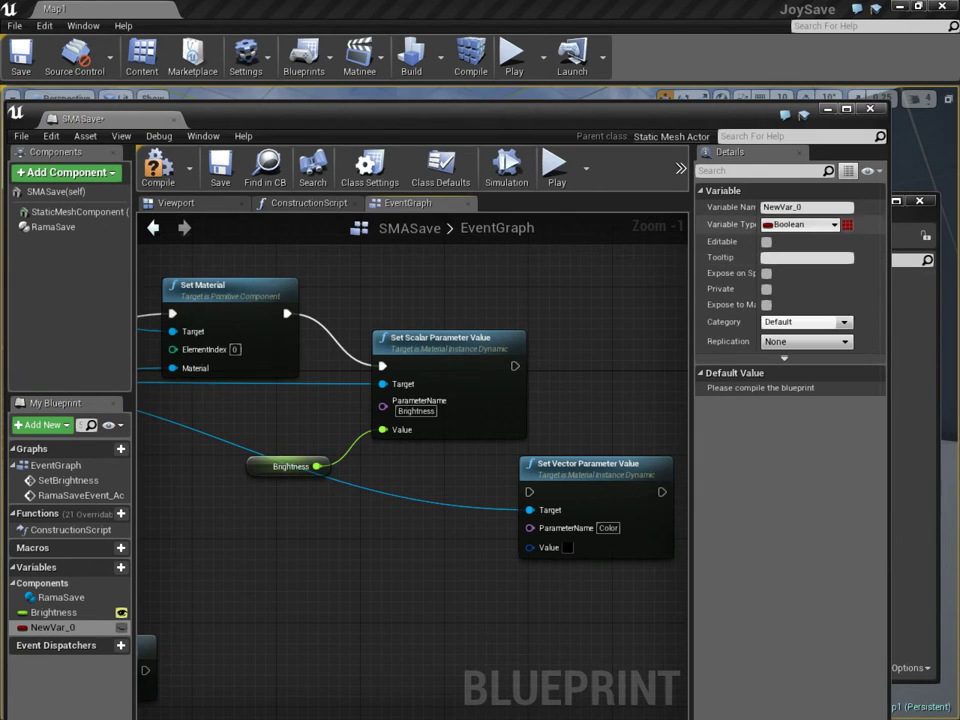
click(809, 224)
text(linear co)
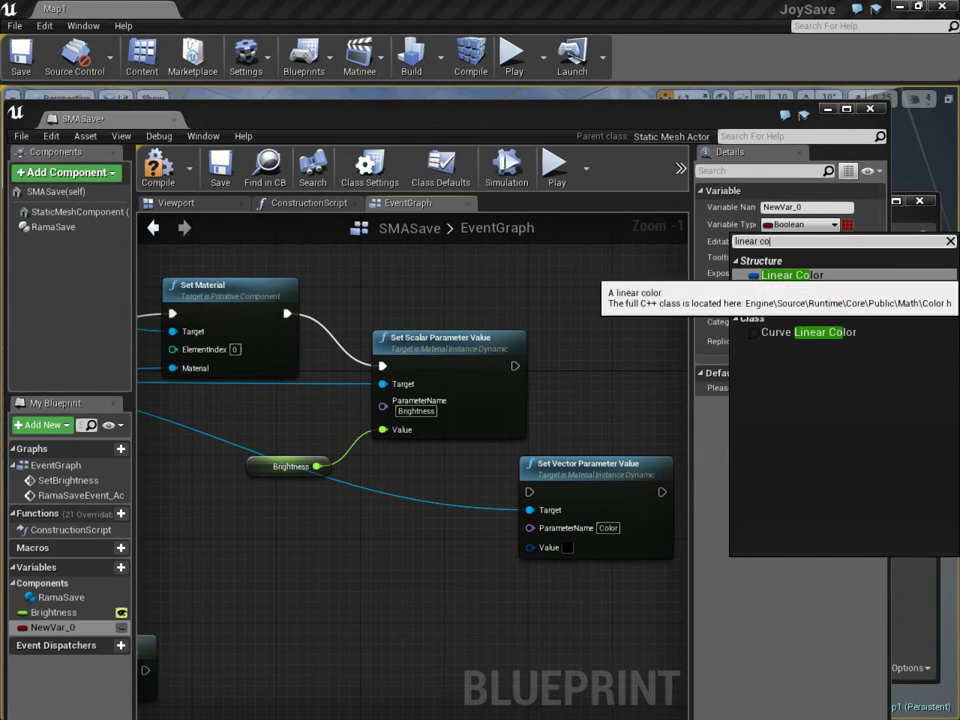
key(Return)
click(157, 167)
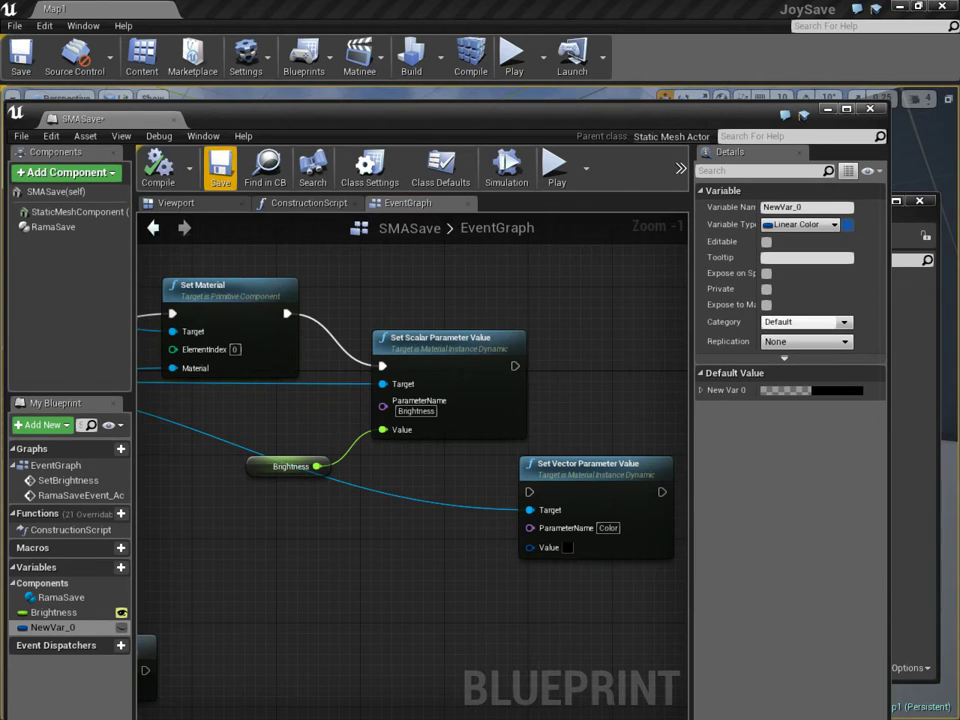
click(220, 168)
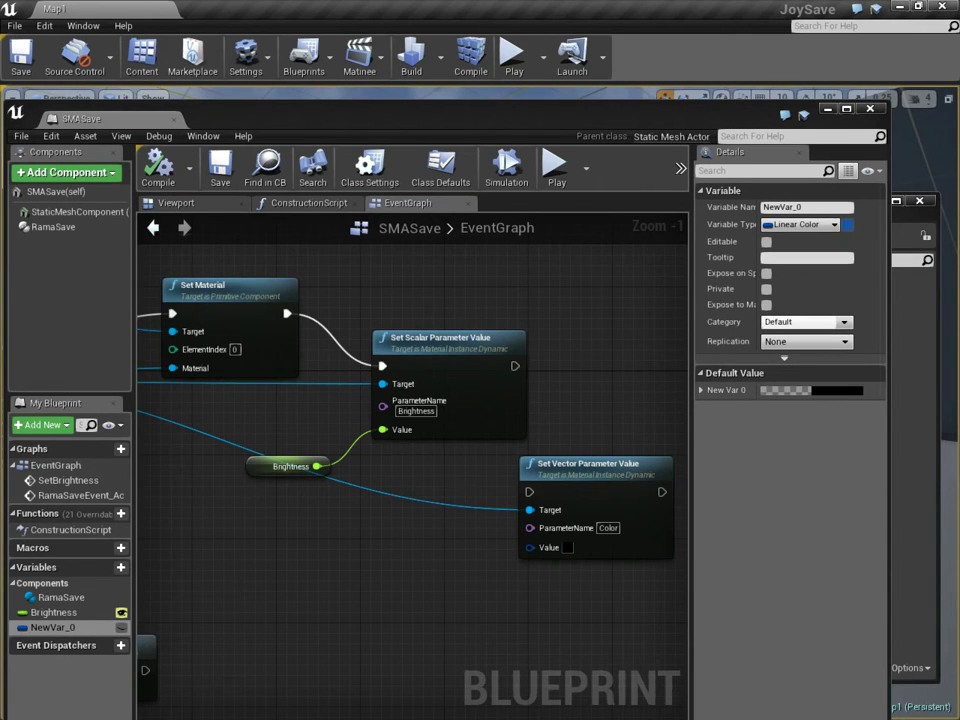
Rename the new Linear Color variable as MeshColor, and compile and save the blueprint
click(800, 207)
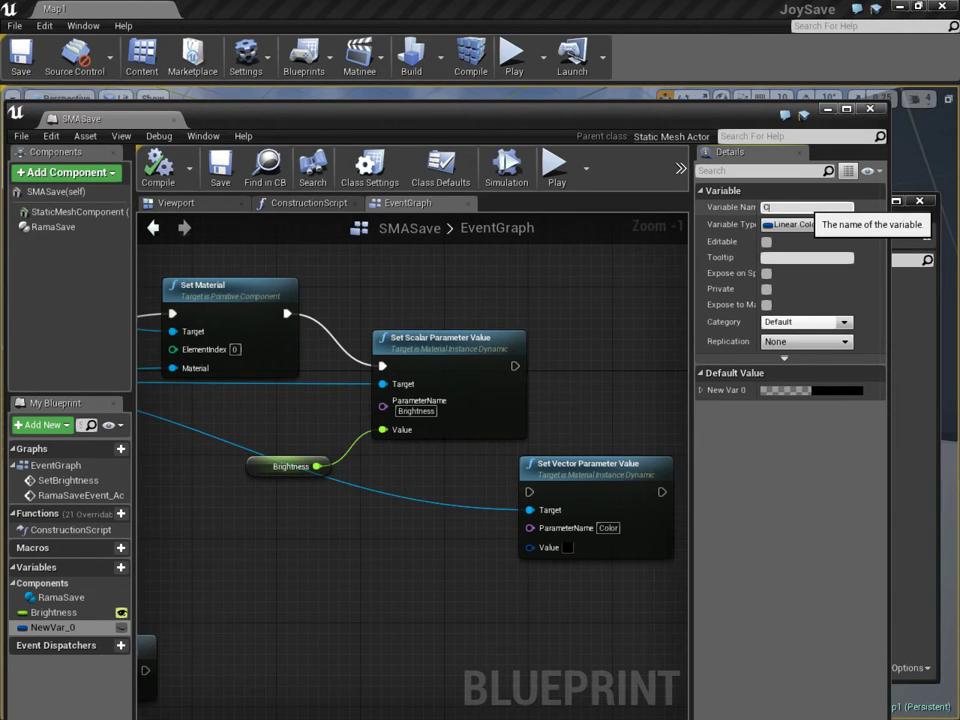
text(MeshCOlor)
key(Return)
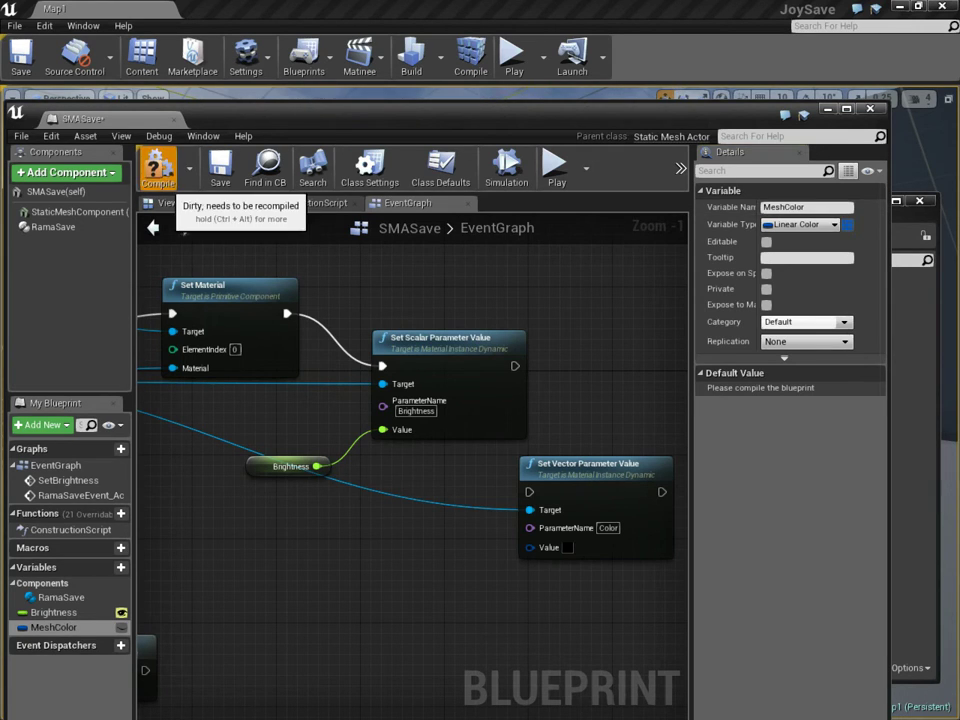
click(158, 165)
click(220, 165)
Make the MeshColor variable publicly editable and wire it into the Value input of Set Vector Parameter Value
click(54, 627)
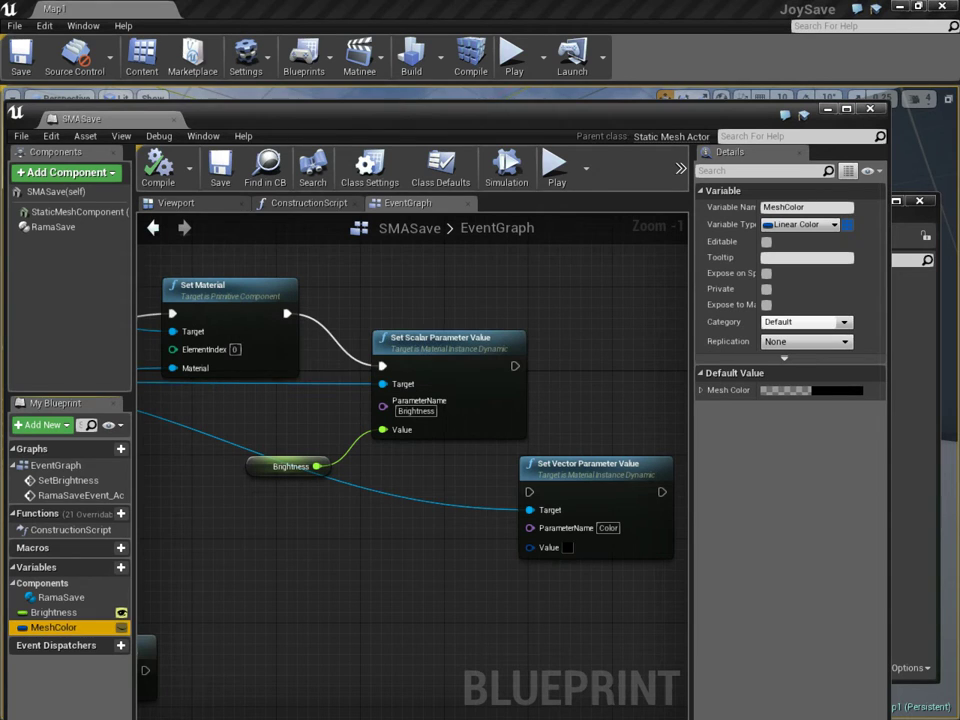
click(122, 627)
drag(55, 627, 528, 546)
Space out the Set Vector Parameter Value node, chain its execution after Set Scalar Parameter Value, and compile
drag(589, 465, 651, 466)
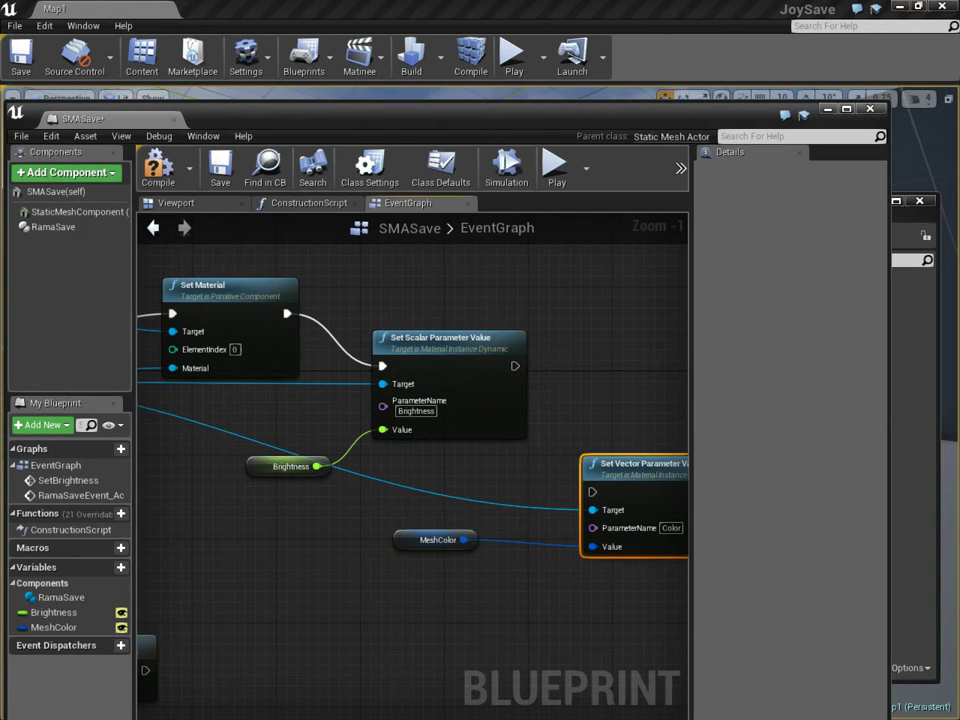
drag(514, 366, 596, 493)
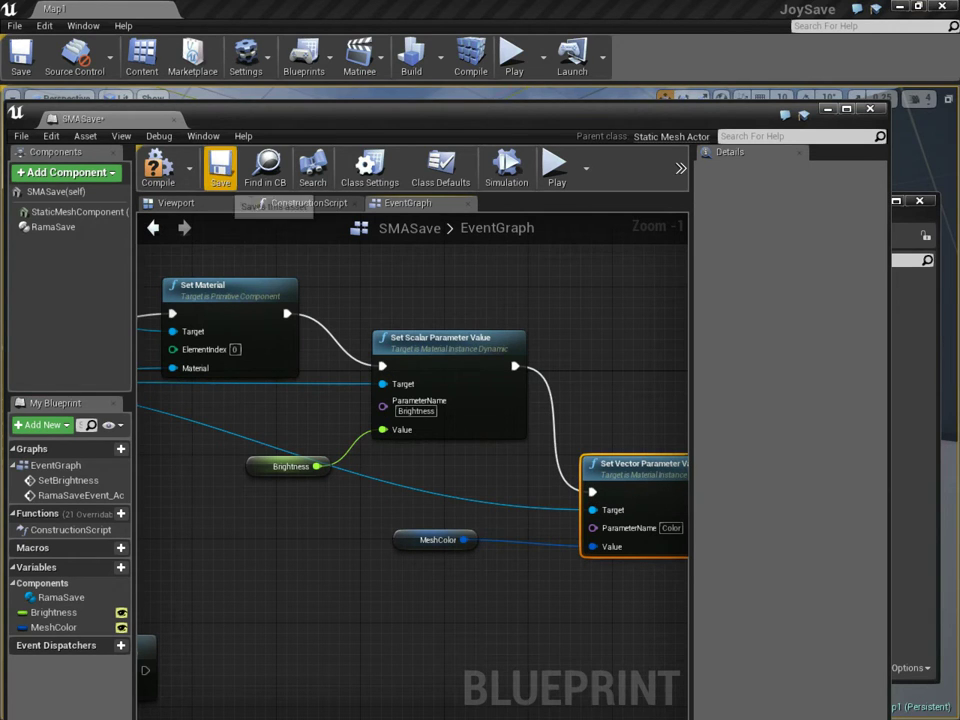
click(155, 172)
Rename the SetBrightness custom event as UpdateLoadedVars, and compile and save the blueprint
right_drag(514, 563, 624, 486)
scroll(624, 487, down, 2)
right_drag(456, 522, 628, 506)
click(601, 463)
scroll(293, 416, up, 2)
right_drag(292, 416, 324, 474)
double_click(258, 294)
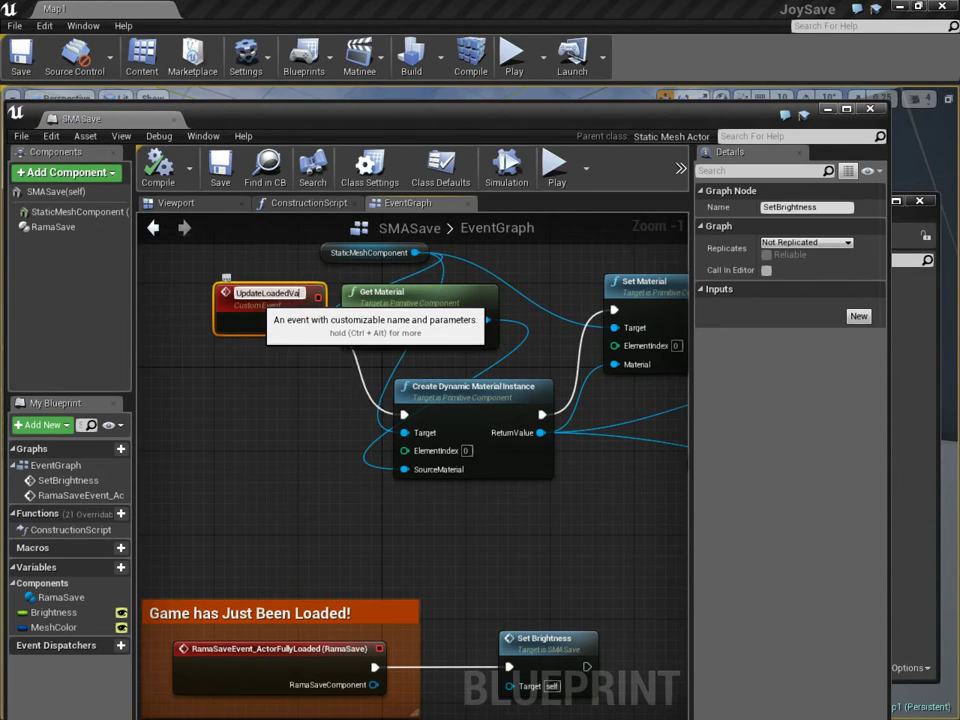
text(rs)
key(Return)
click(156, 174)
click(220, 174)
Examine the node chain from the loaded event through the Brightness and MeshColor parameter nodes
right_drag(320, 500, 322, 416)
right_drag(572, 434, 368, 531)
click(312, 406)
right_drag(422, 429, 219, 423)
right_drag(440, 444, 314, 432)
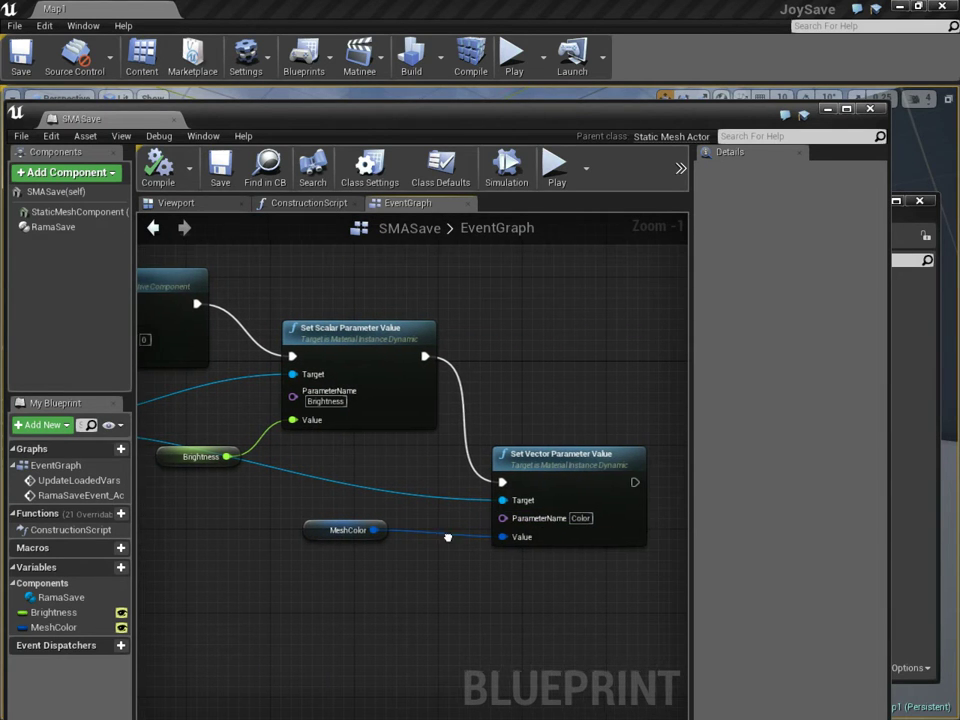
scroll(520, 509, down, 2)
scroll(510, 513, up, 3)
click(411, 502)
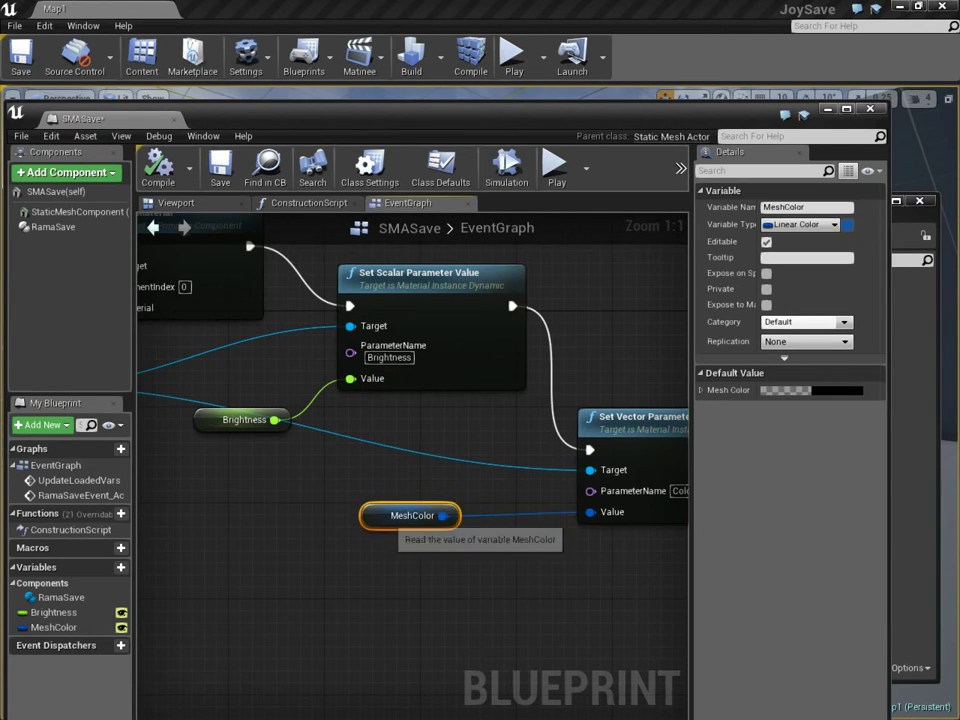
right_drag(374, 560, 429, 546)
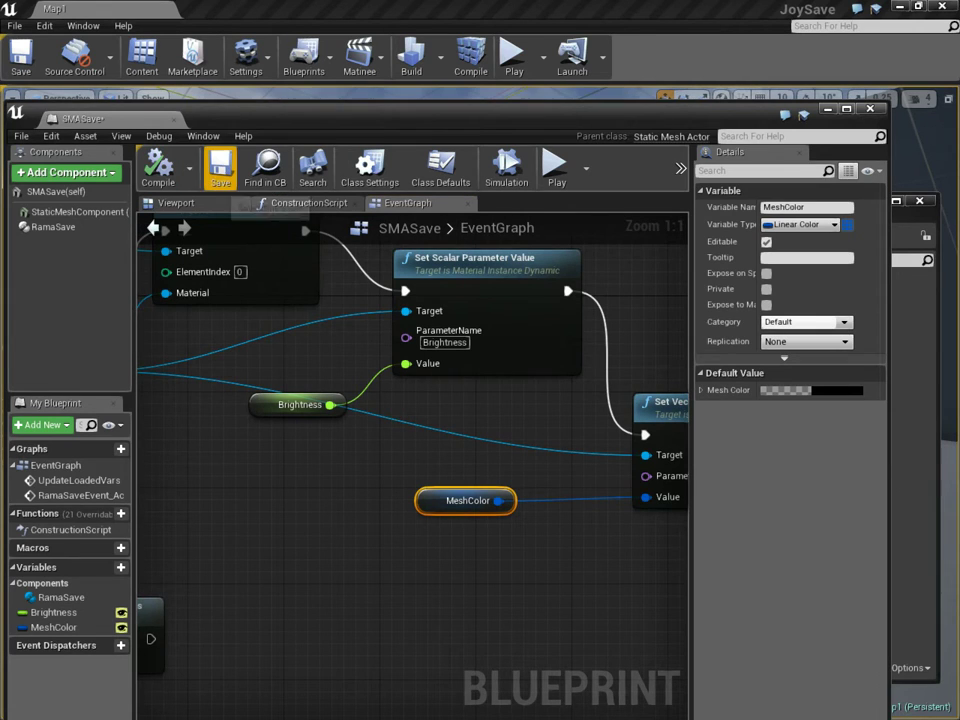
Select the RamaSave component, widen its details, and add an element to the Rama Save Owning Actor Vars to Save list
click(212, 204)
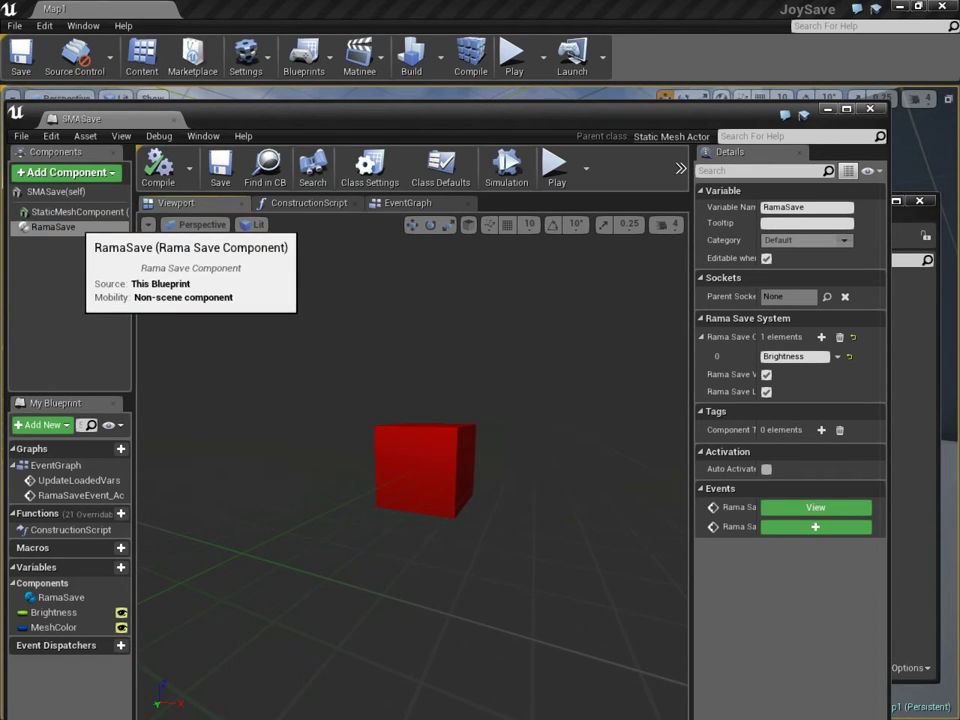
click(74, 226)
drag(691, 507, 527, 507)
mouse_move(597, 338)
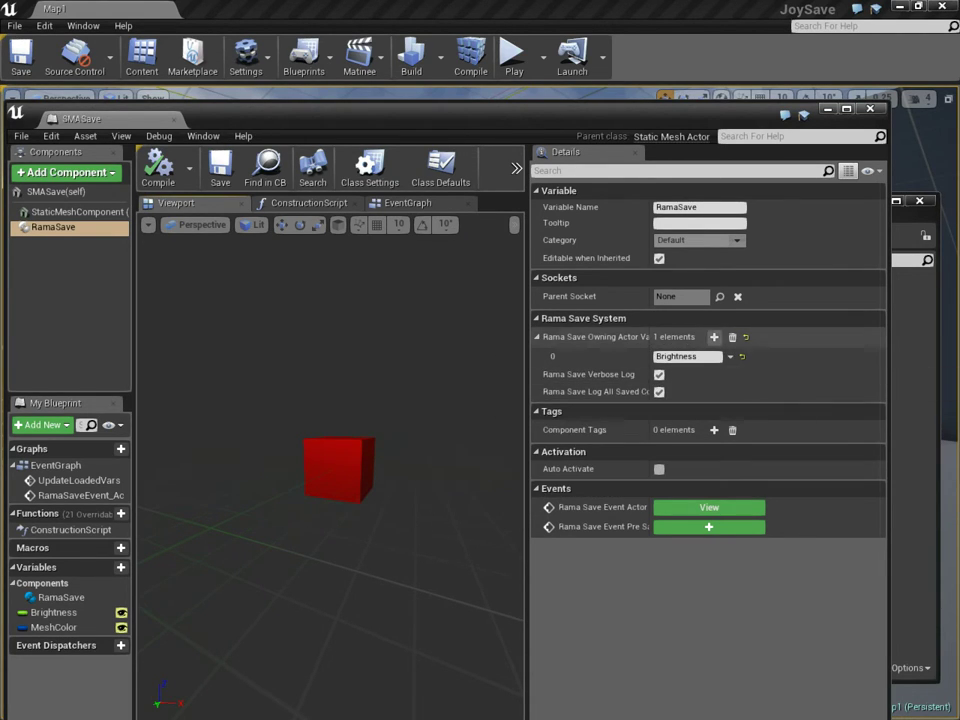
click(714, 337)
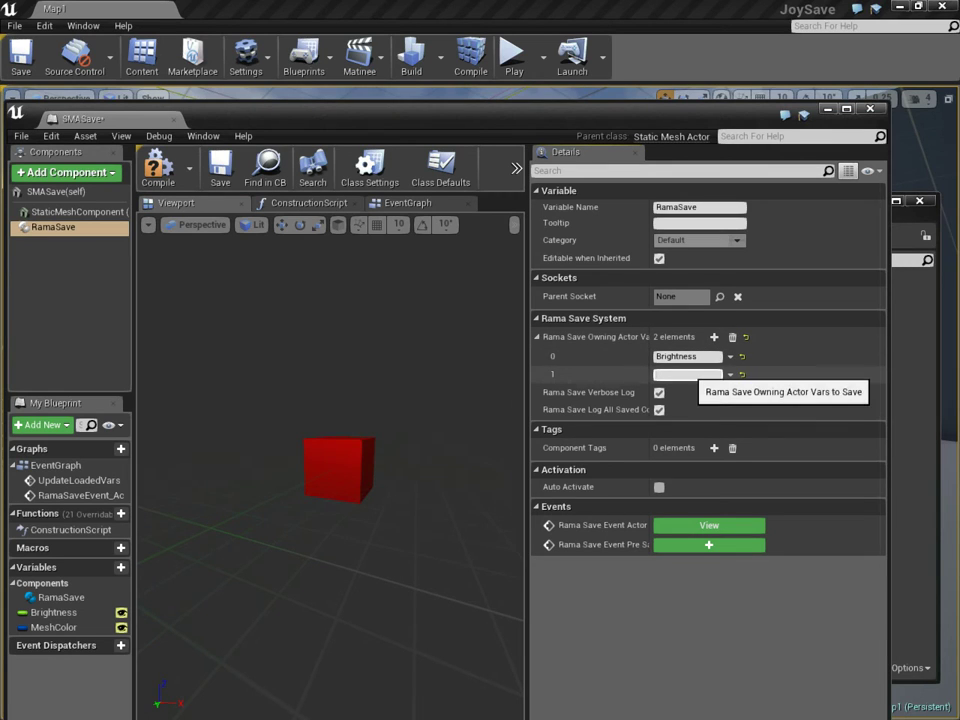
Copy the MeshColor variable's name and reselect the RamaSave component
double_click(60, 628)
key(ctrl+c)
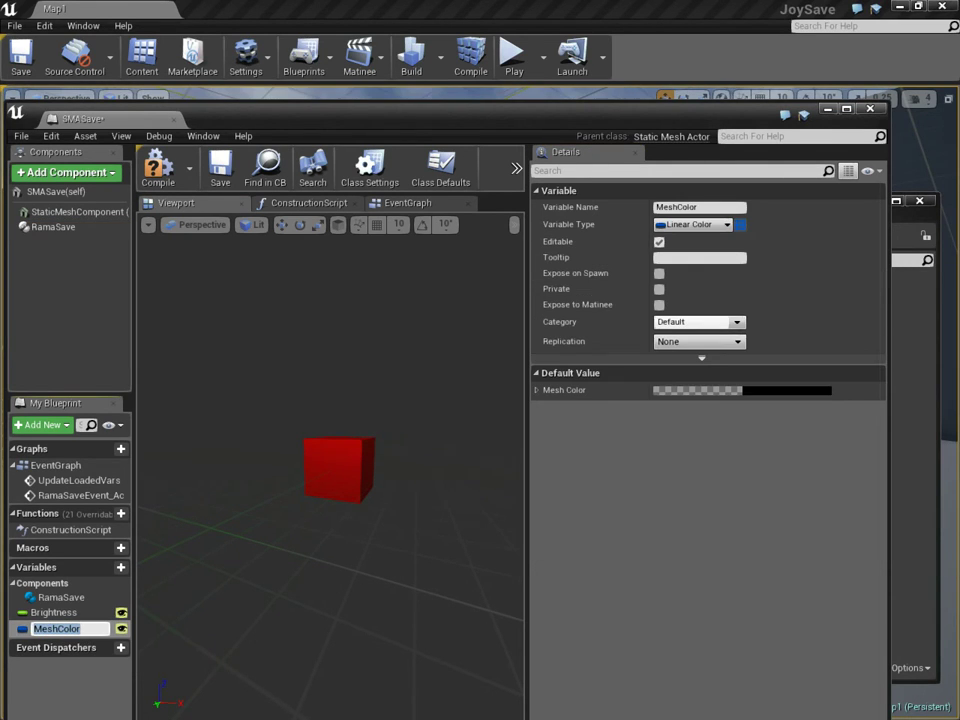
click(50, 227)
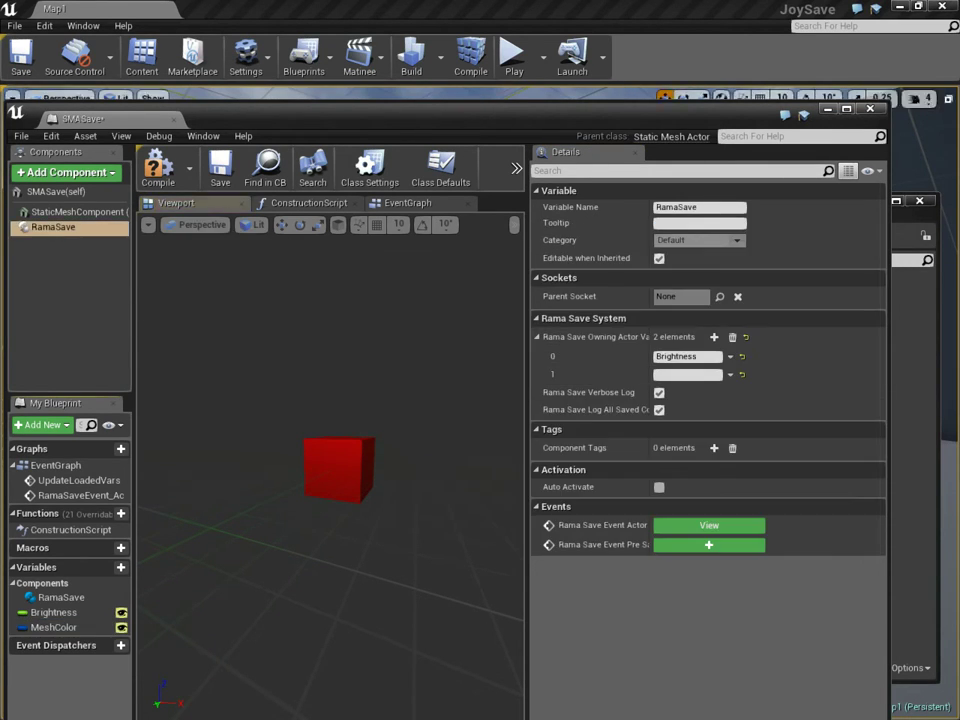
Check the Show Friendly Variable Names option in the Editor Preferences appearance settings
click(44, 25)
click(78, 219)
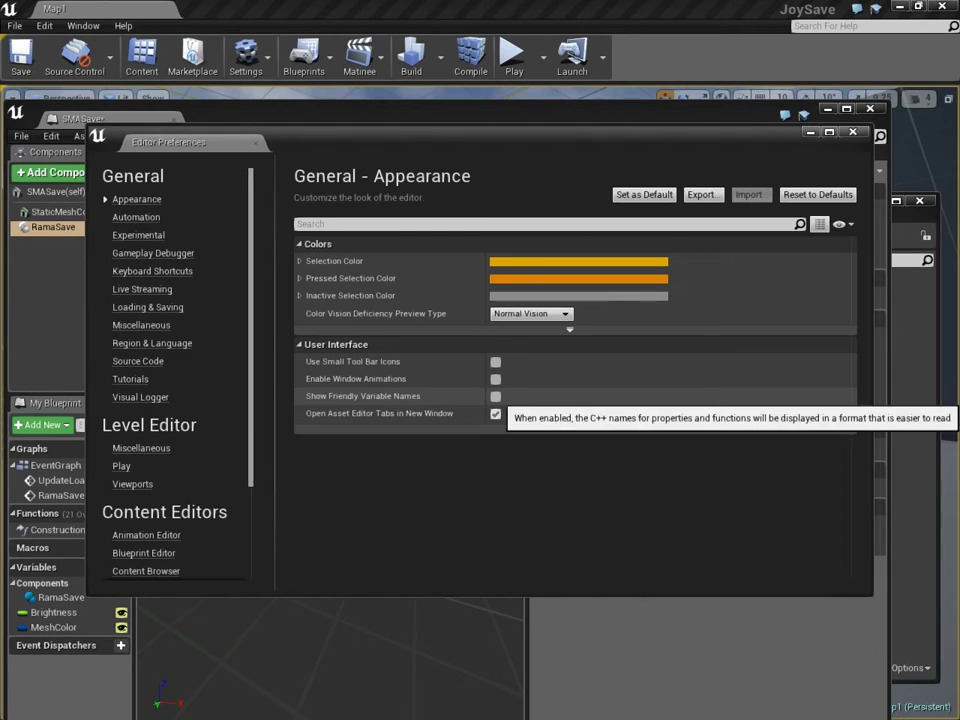
click(852, 132)
Enter MeshColor as element 1 of the RamaSave variables to save, and compile and save the blueprint
click(684, 375)
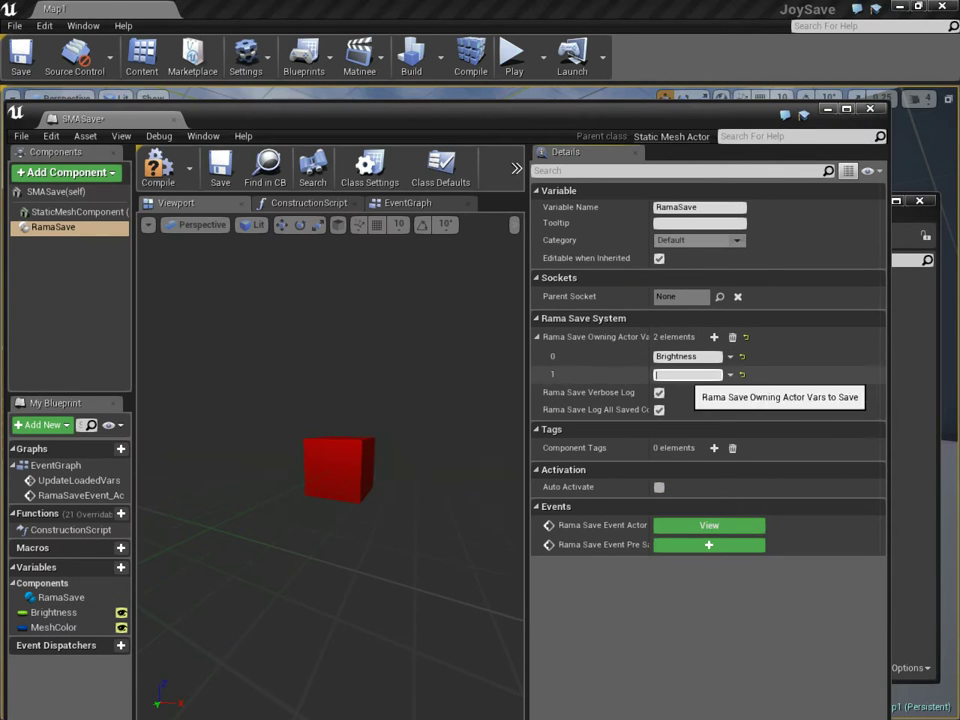
key(ctrl+v)
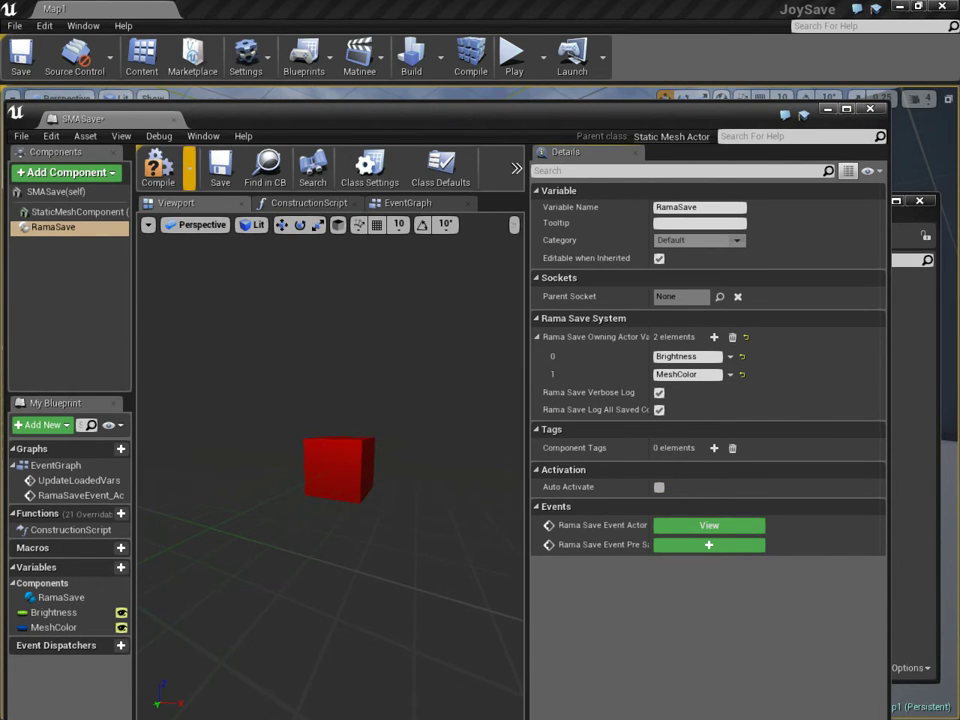
click(220, 168)
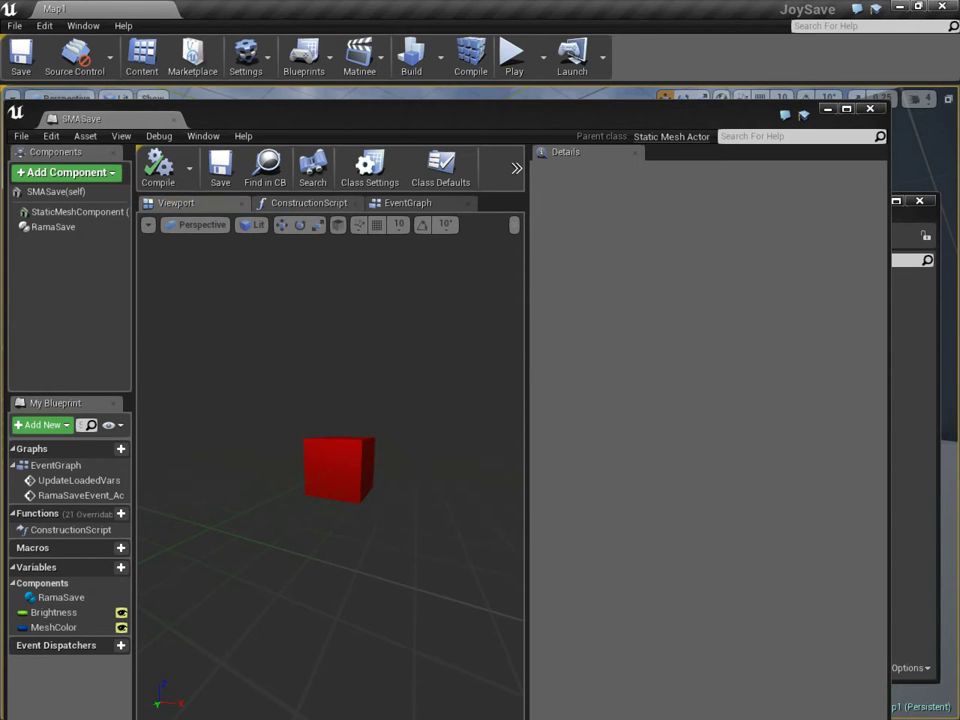
Review the RamaSave component's saved variable list against the MeshColor variable and its nodes in the event graph
click(407, 203)
scroll(362, 508, down, 2)
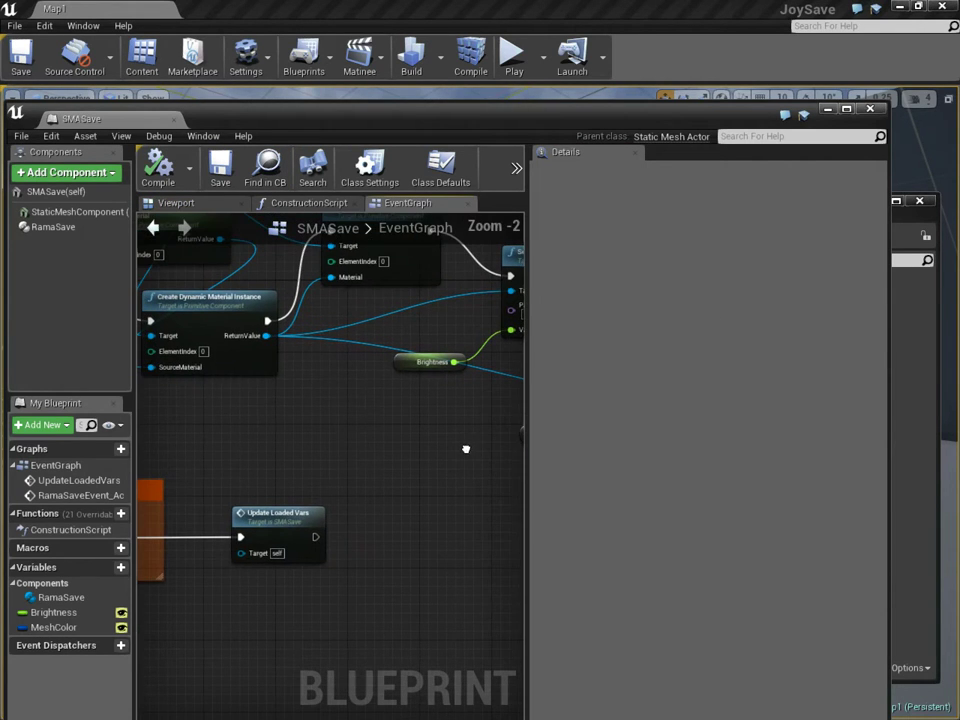
click(176, 203)
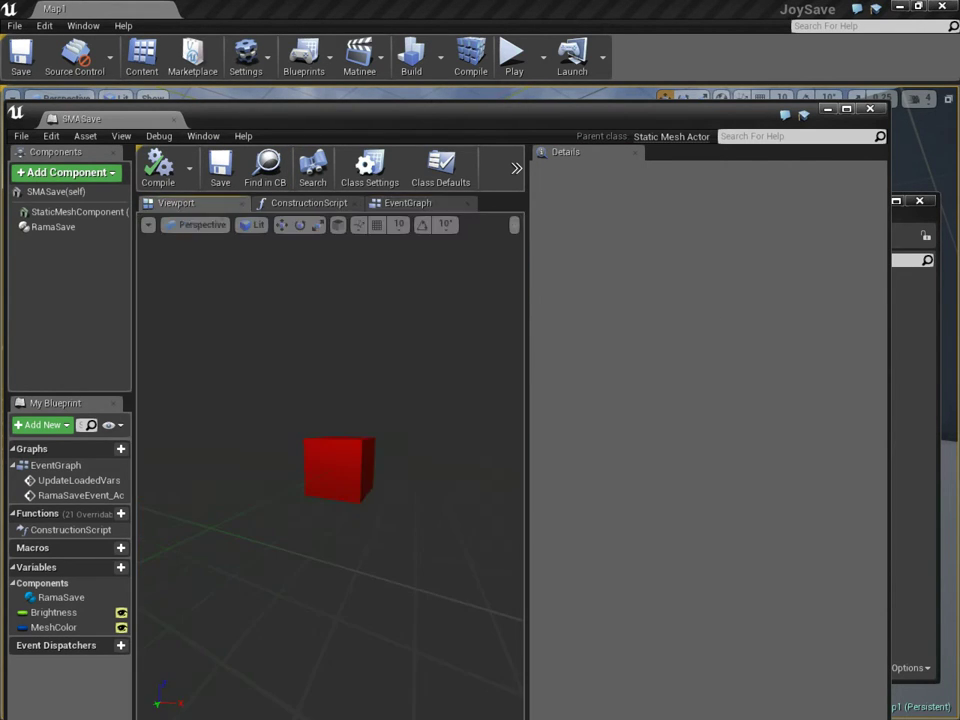
click(52, 227)
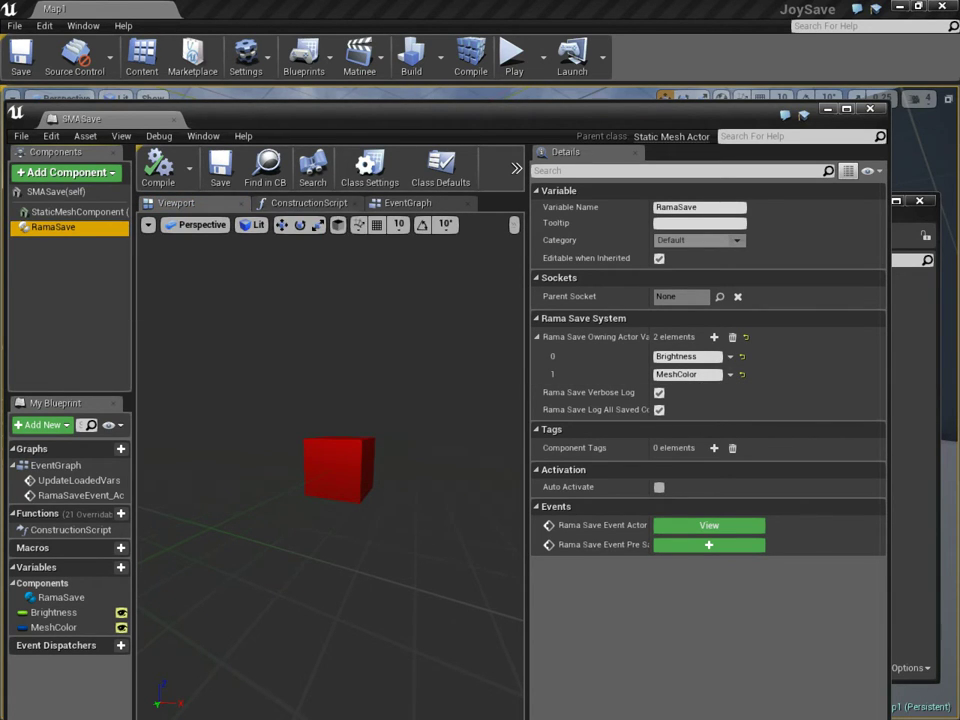
click(400, 203)
right_drag(352, 362, 192, 360)
click(346, 446)
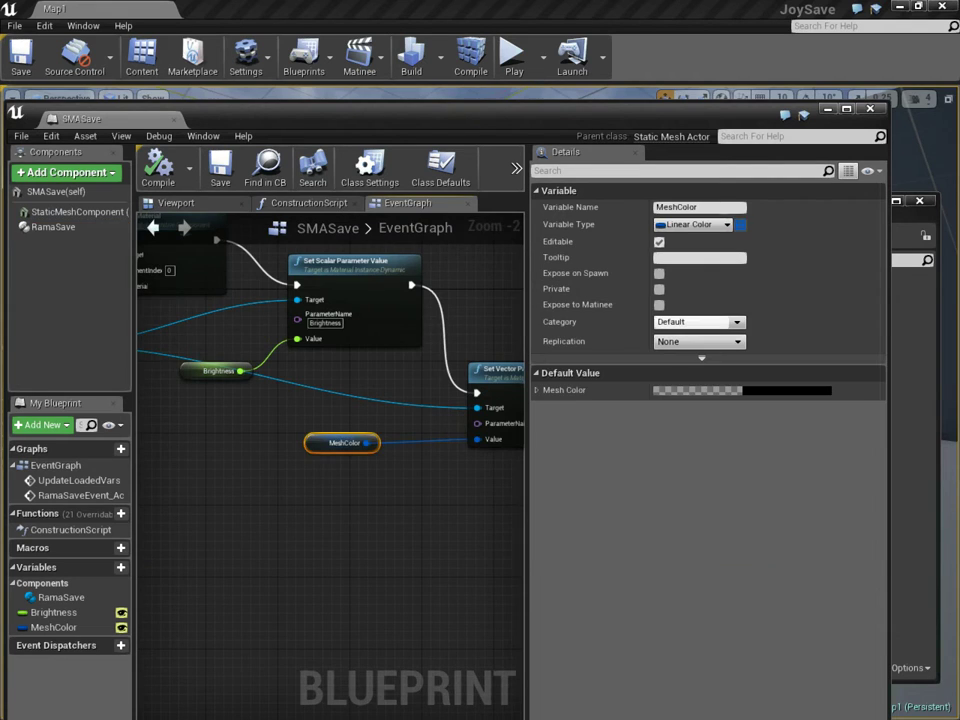
scroll(345, 450, up, 2)
right_drag(346, 449, 309, 483)
scroll(285, 574, down, 5)
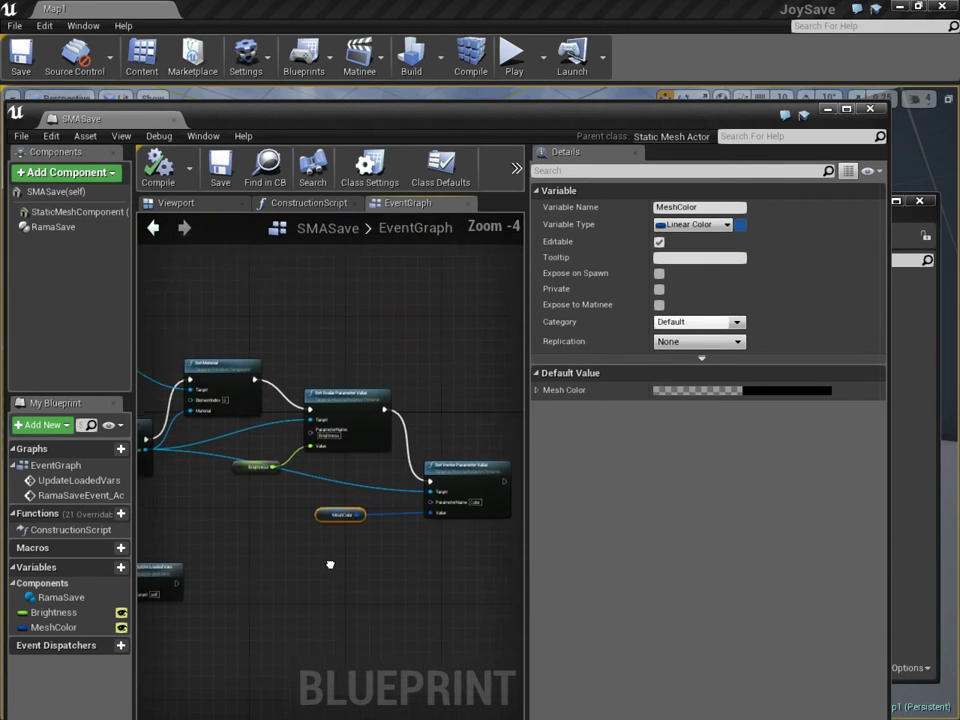
Review the UpdateLoadedVars chain in the SMASave event graph through to the vector parameter node, and close the blueprint
right_drag(334, 559, 479, 536)
right_drag(181, 431, 276, 418)
scroll(276, 418, up, 3)
drag(194, 271, 194, 283)
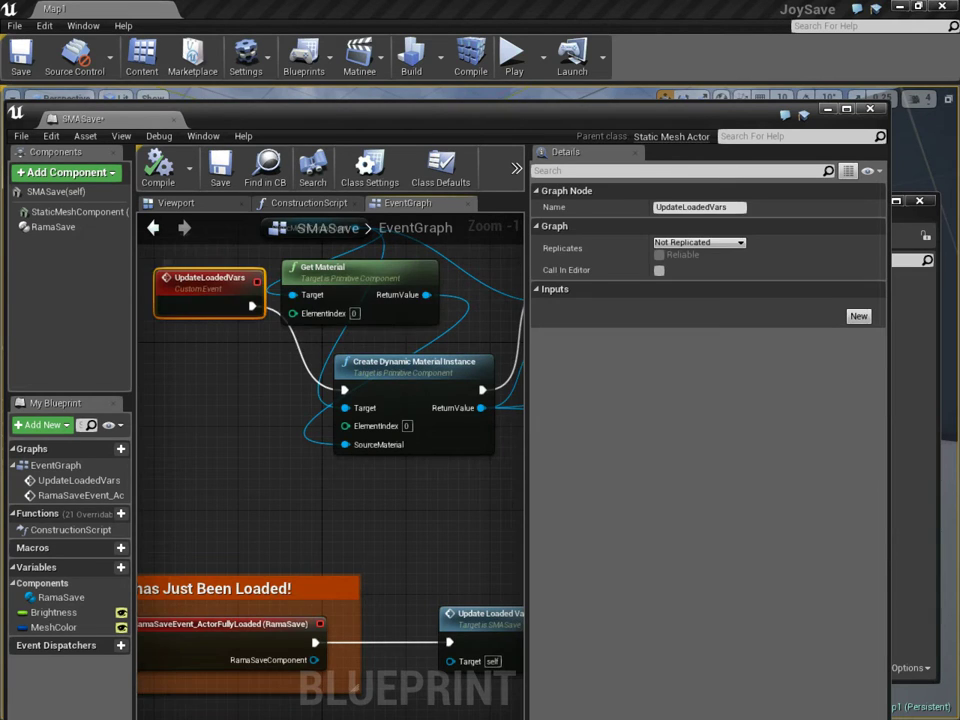
right_drag(500, 334, 138, 335)
scroll(369, 507, down, 1)
right_drag(370, 507, 242, 507)
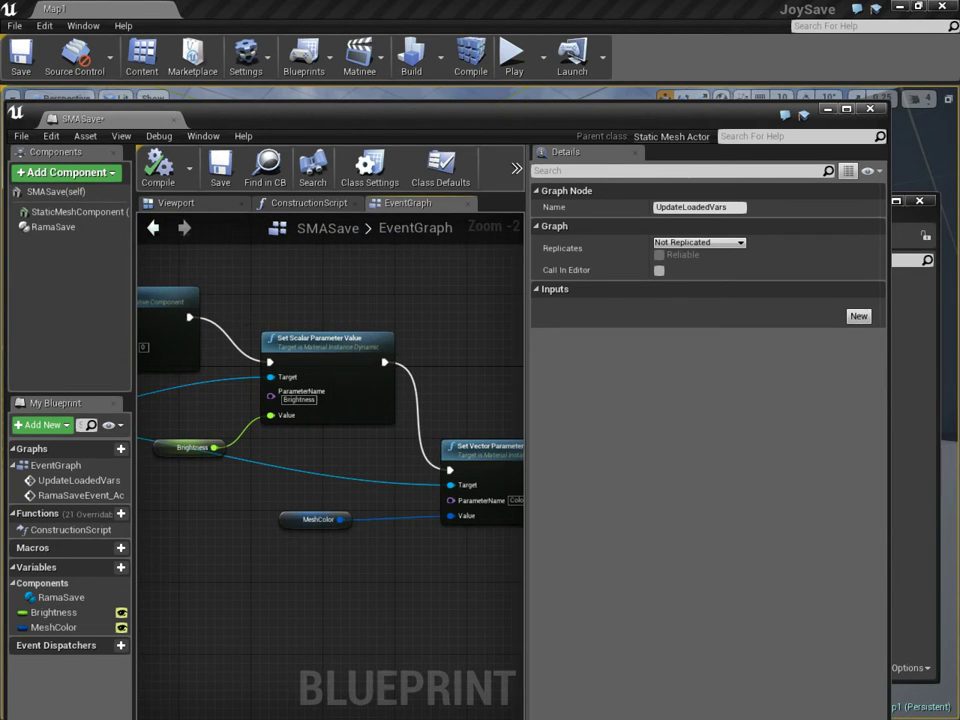
drag(527, 540, 691, 543)
right_drag(473, 573, 617, 570)
click(174, 120)
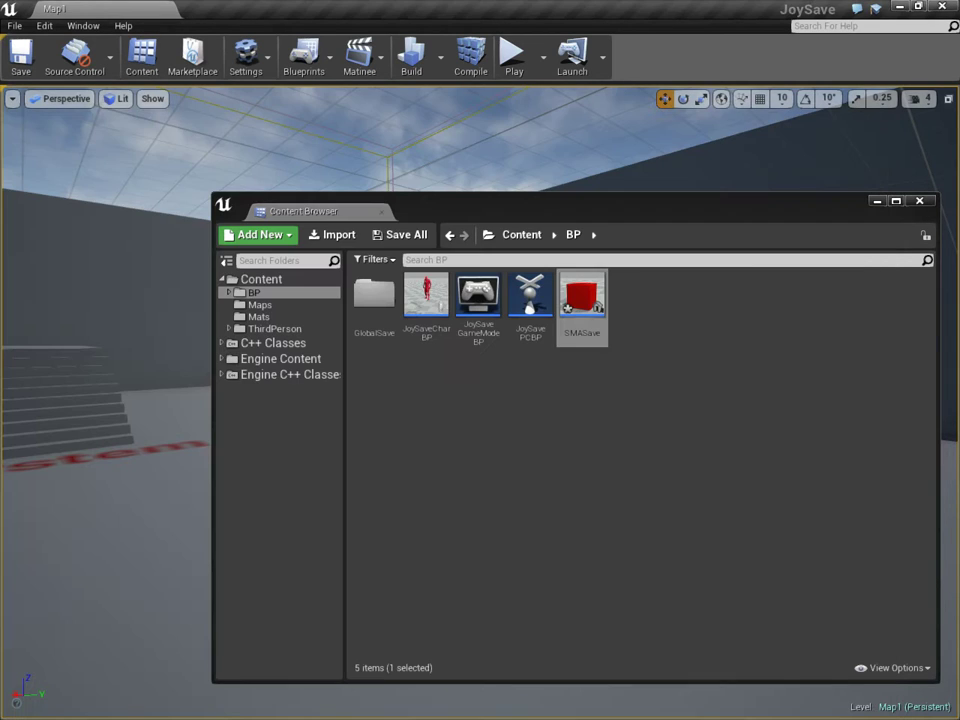
Open the Map1 level blueprint and select the K key event that feeds the SpawnActor SMASave node
click(305, 60)
mouse_move(335, 149)
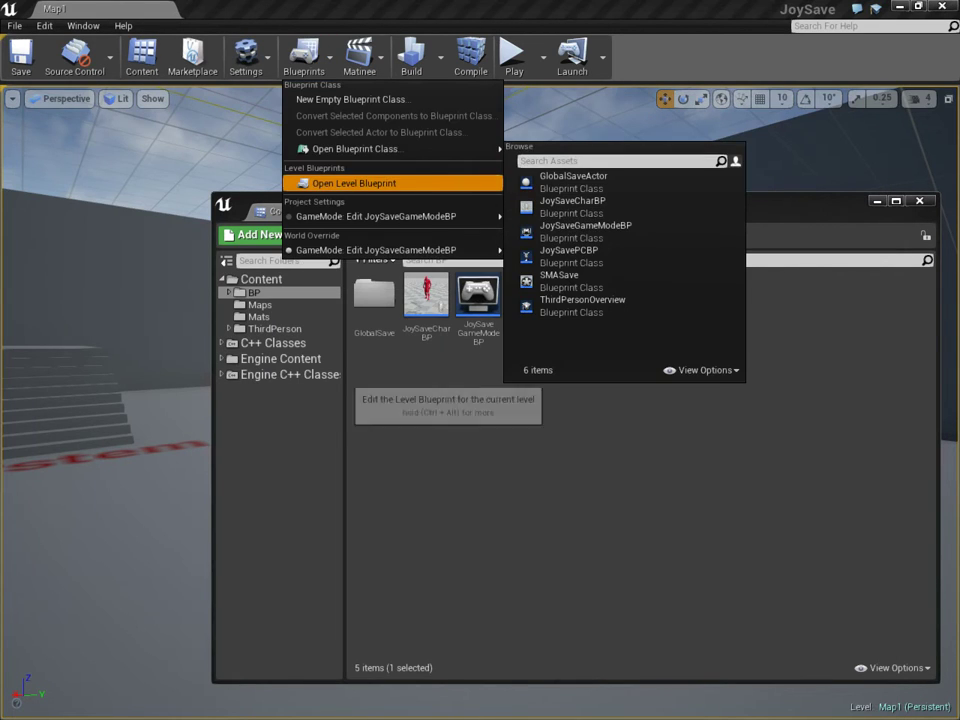
click(336, 183)
right_drag(450, 306, 437, 648)
scroll(450, 356, down, 3)
right_drag(533, 559, 392, 648)
right_drag(330, 412, 494, 438)
scroll(492, 436, up, 2)
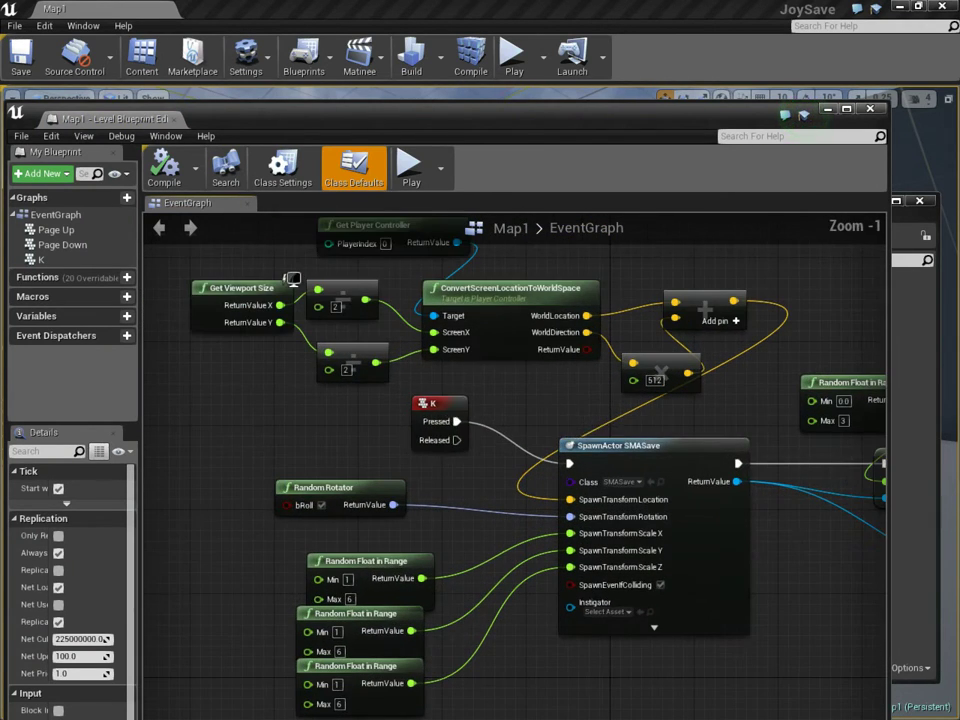
click(441, 405)
Move the Update Loaded Vars node farther from the Brightness Set node to make room between them
right_drag(621, 499, 487, 489)
right_drag(661, 455, 464, 452)
scroll(502, 451, up, 1)
right_drag(642, 399, 506, 397)
right_drag(640, 537, 550, 515)
drag(545, 515, 790, 515)
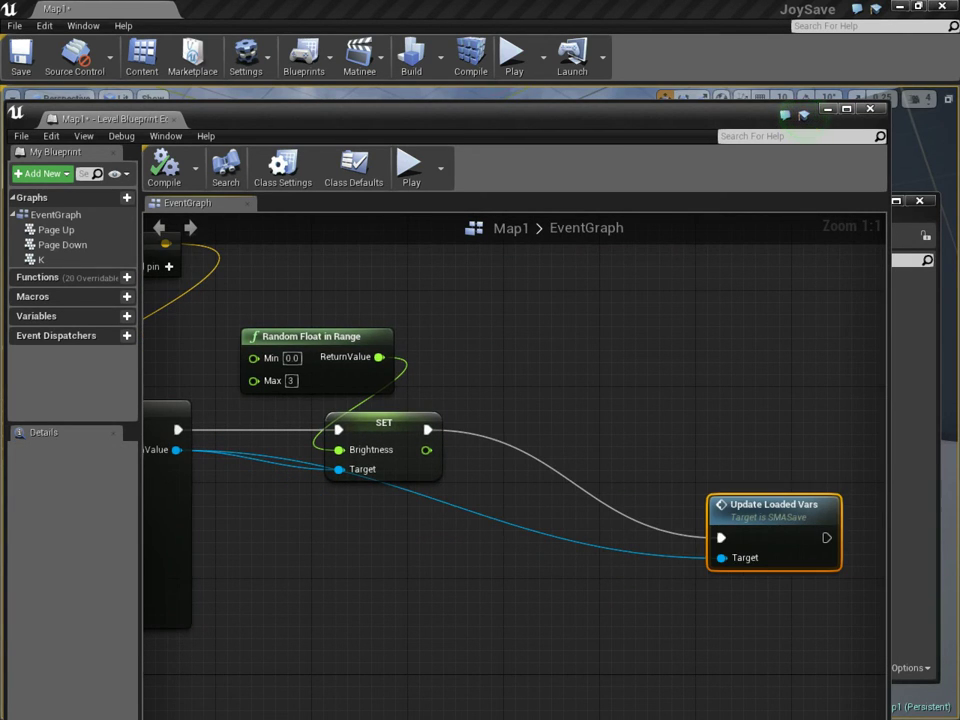
right_click(482, 373)
click(464, 385)
right_drag(464, 385, 524, 387)
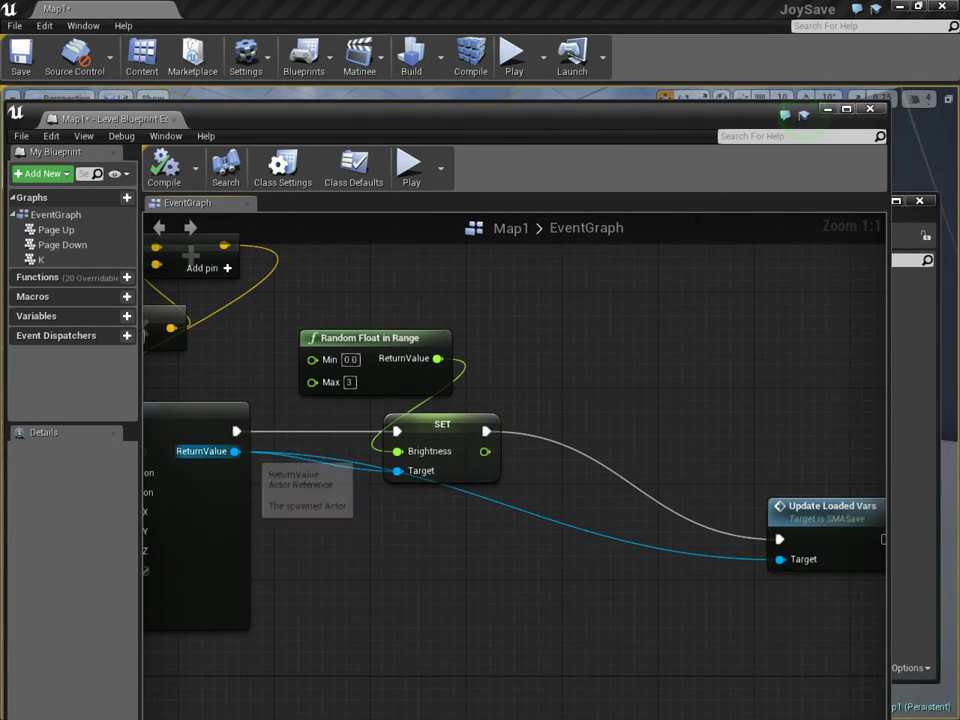
Add a Set MeshColor node off SpawnActor SMASave's return value and split its MeshColor struct pin
drag(235, 452, 436, 616)
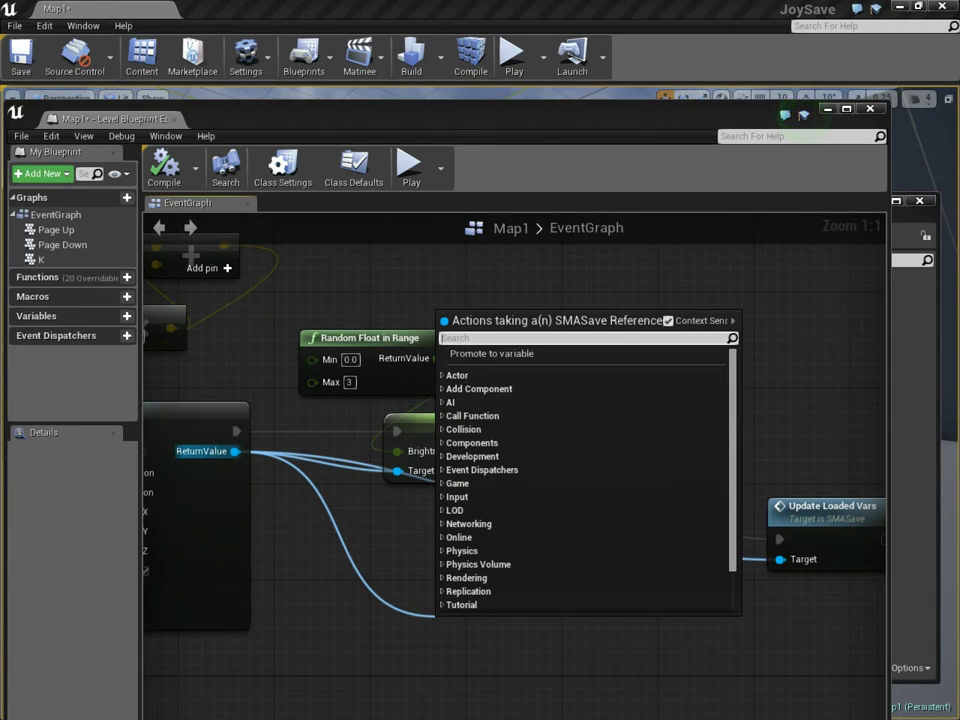
text(set meshcol)
key(Return)
drag(499, 631, 687, 360)
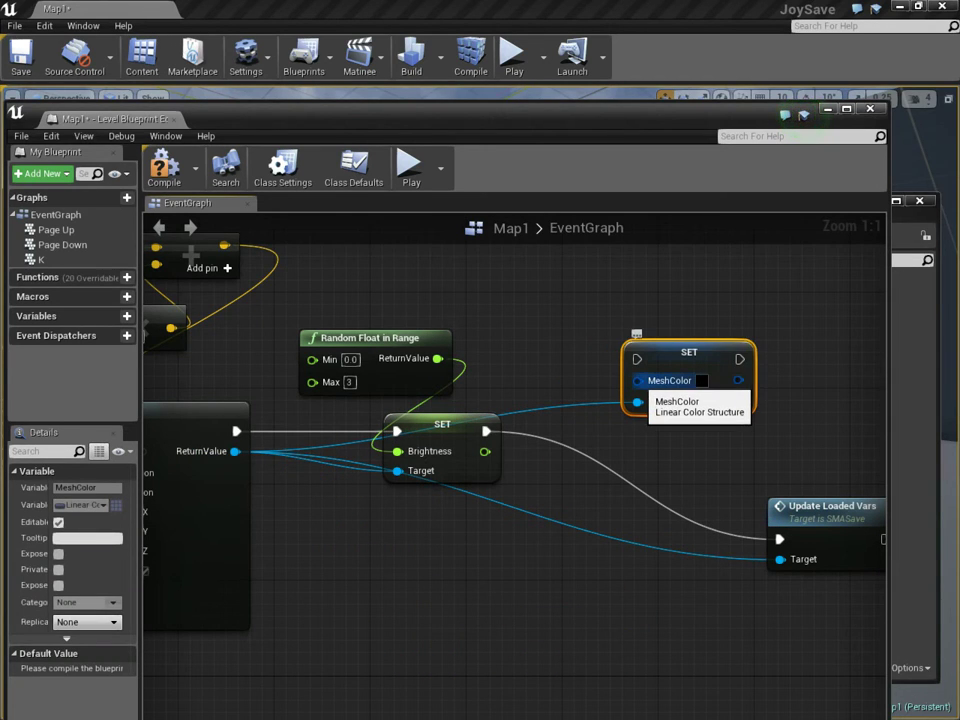
right_drag(629, 356, 682, 488)
drag(682, 489, 706, 489)
right_click(713, 514)
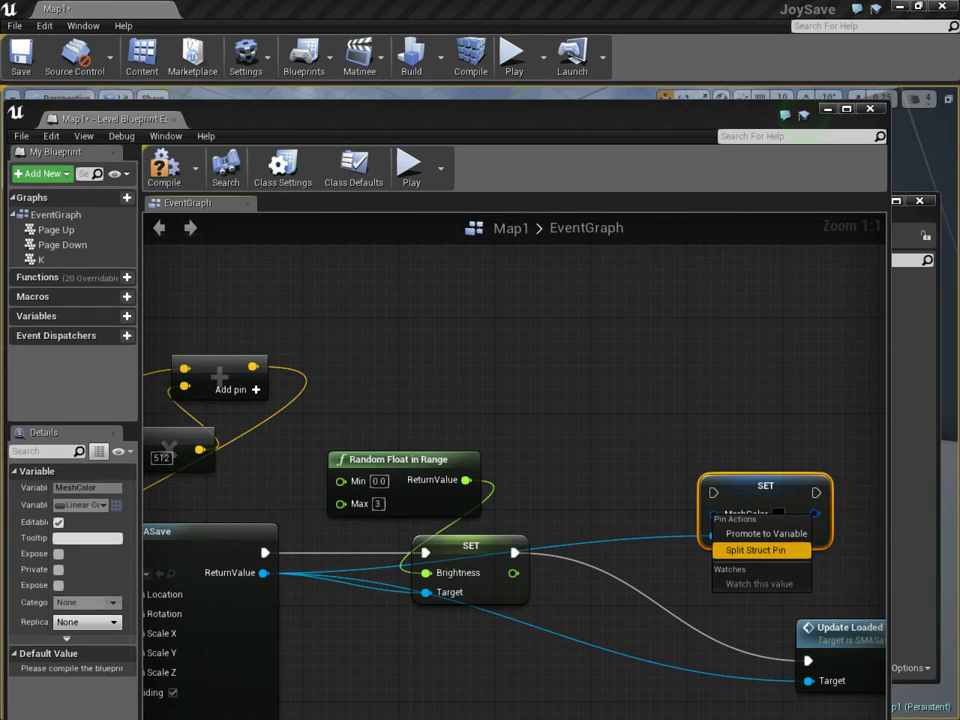
click(754, 550)
Paste three copies of the 0.0 to 3 Random Float in Range node near the Set MeshColor node
click(435, 459)
key(ctrl+c)
key(ctrl+v)
drag(608, 470, 598, 302)
key(ctrl+v)
drag(870, 400, 668, 379)
key(ctrl+v)
drag(712, 408, 520, 436)
Connect the three copied random float outputs to the MeshColor B, G and R pins
drag(645, 468, 713, 558)
drag(752, 483, 776, 459)
drag(682, 396, 737, 511)
drag(669, 324, 738, 488)
Wire Set MeshColor's execution between the Brightness Set node and Update Loaded Vars, and compile and close the level blueprint
drag(514, 552, 738, 469)
right_drag(852, 468, 762, 433)
drag(762, 433, 717, 625)
scroll(715, 557, down, 2)
right_drag(717, 557, 723, 542)
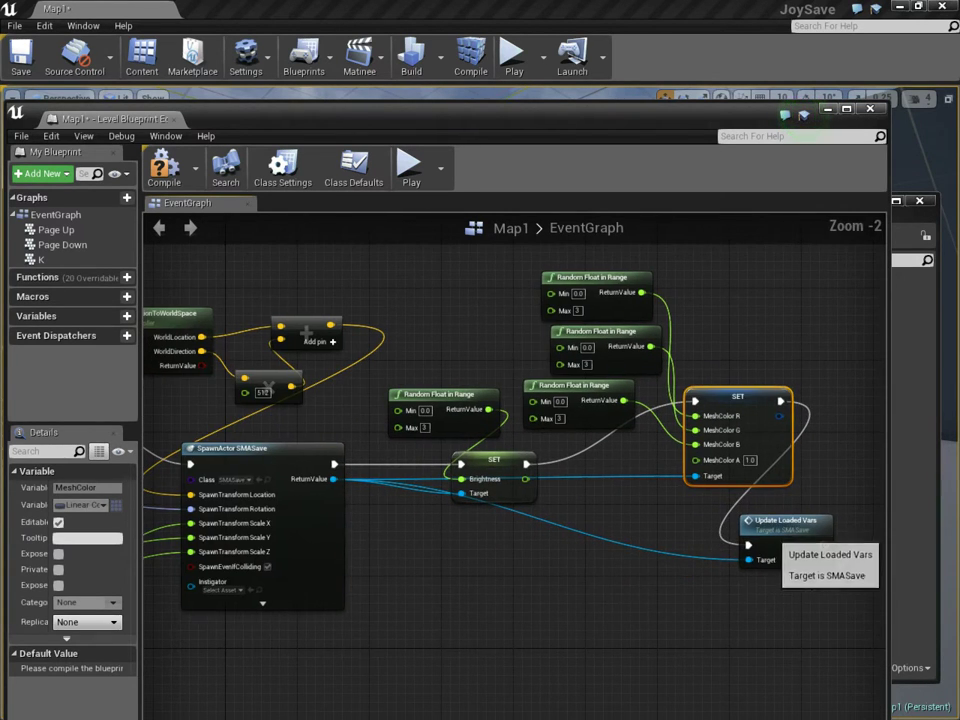
drag(771, 527, 779, 545)
click(165, 168)
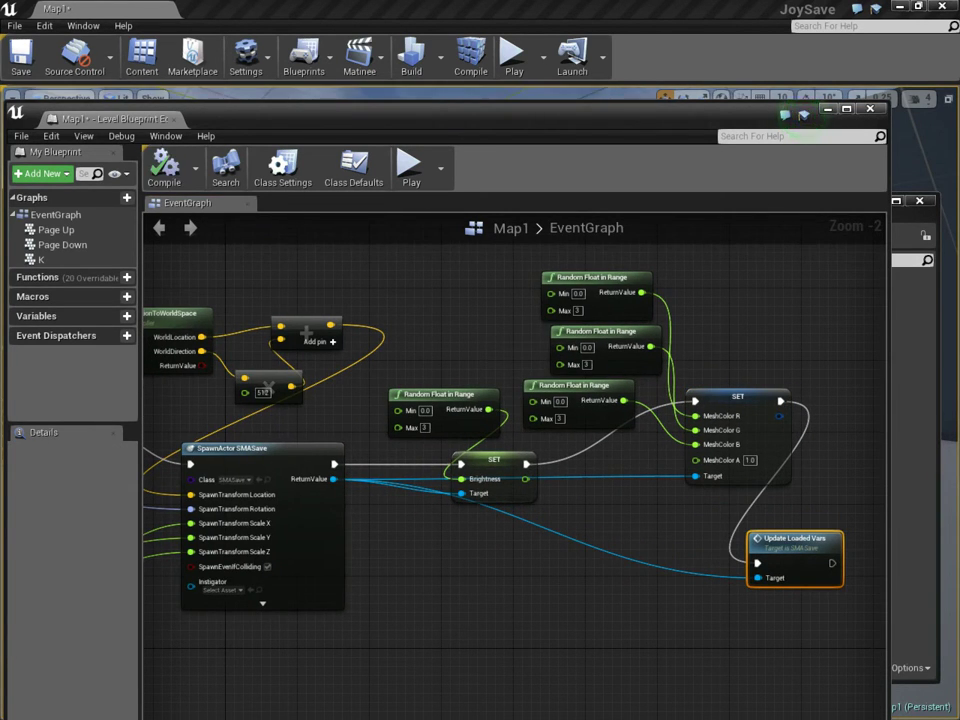
click(174, 120)
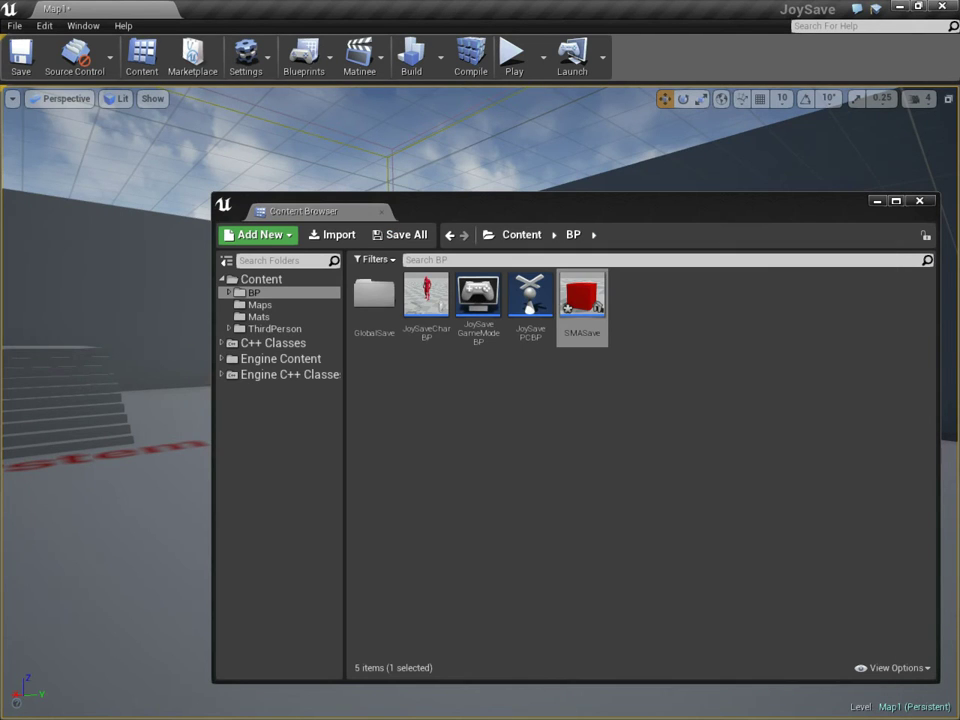
Check the Color vector parameter in the SMAMat material from the Mats folder
click(260, 317)
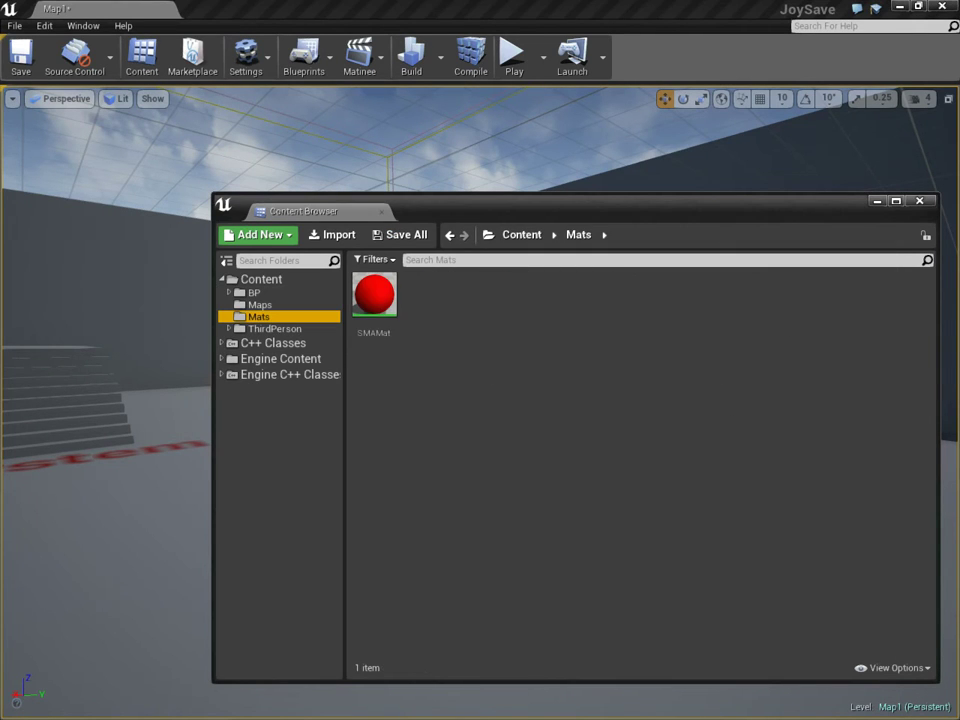
double_click(373, 293)
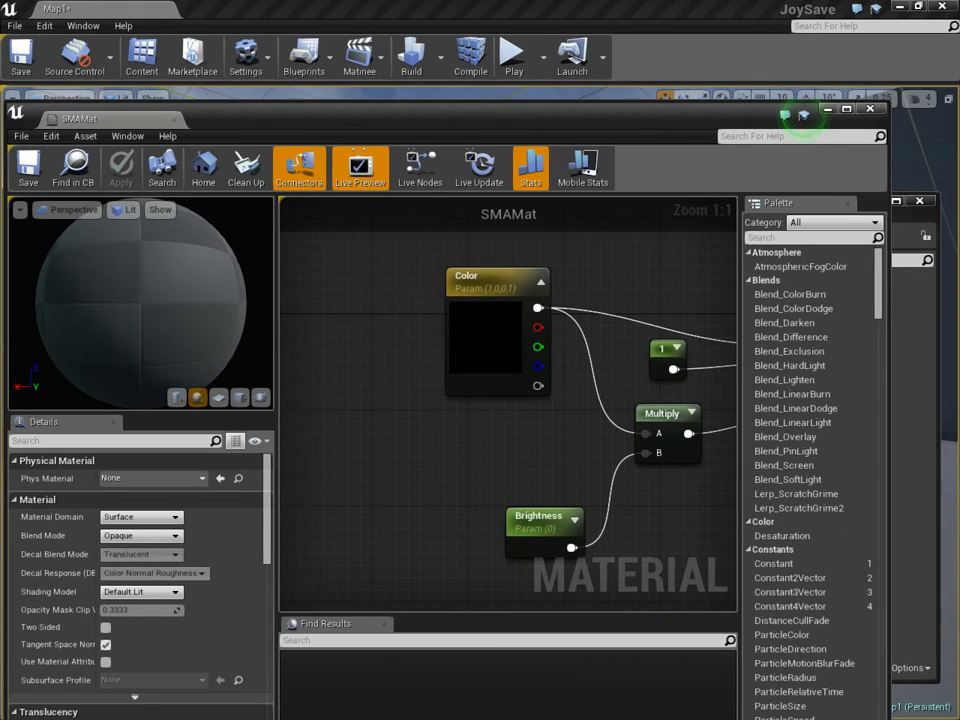
click(490, 378)
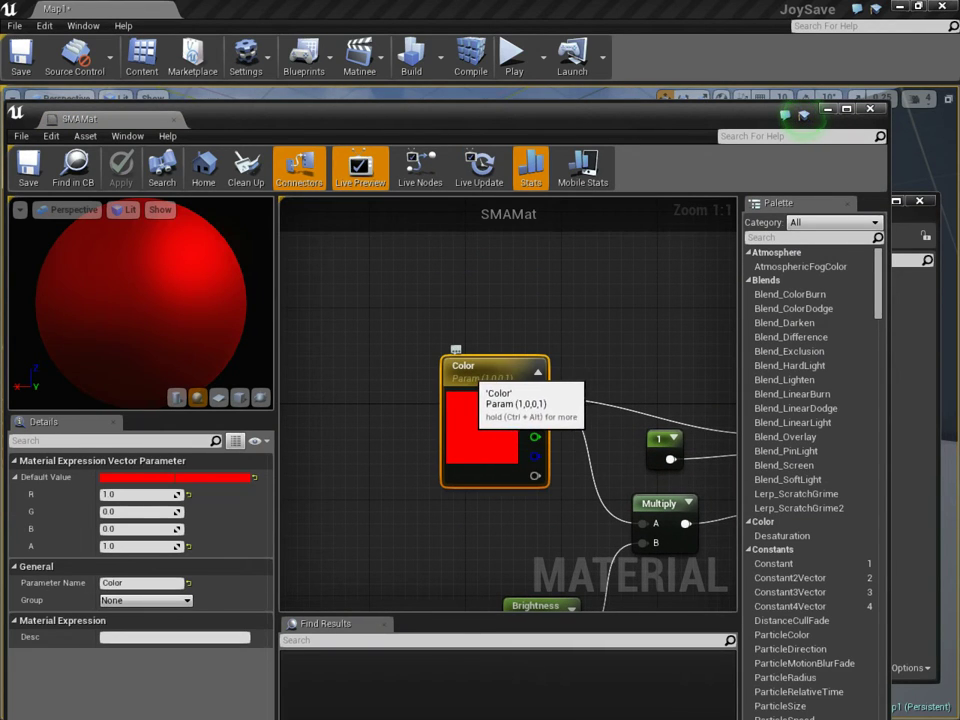
click(870, 109)
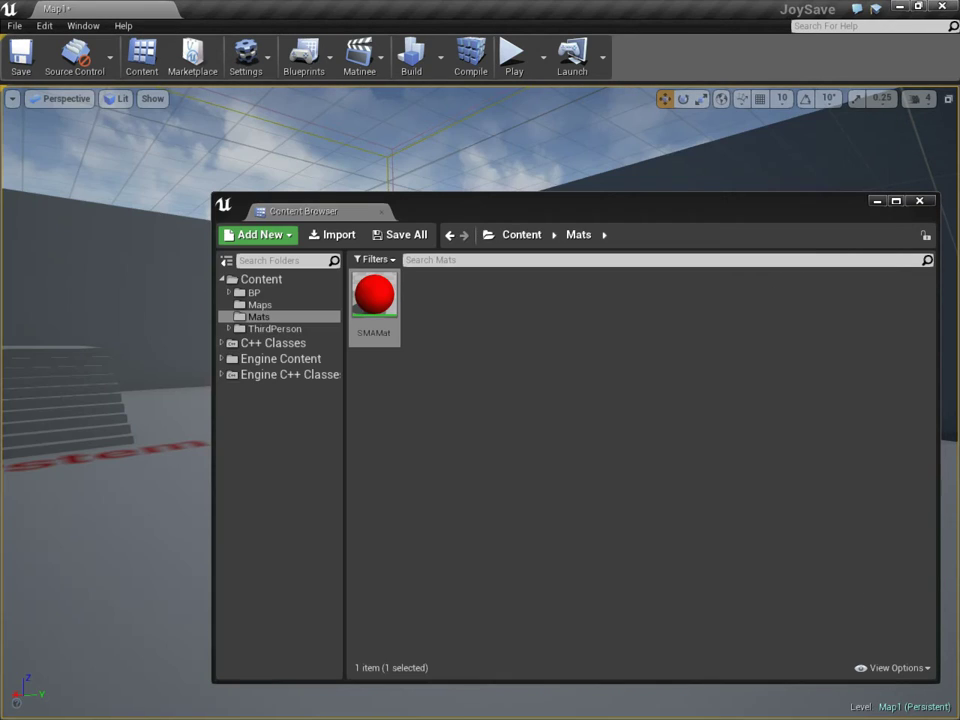
Check the parameter name on SMASave's Set Vector Parameter Value node, and close the blueprint and the Content Browser
click(254, 293)
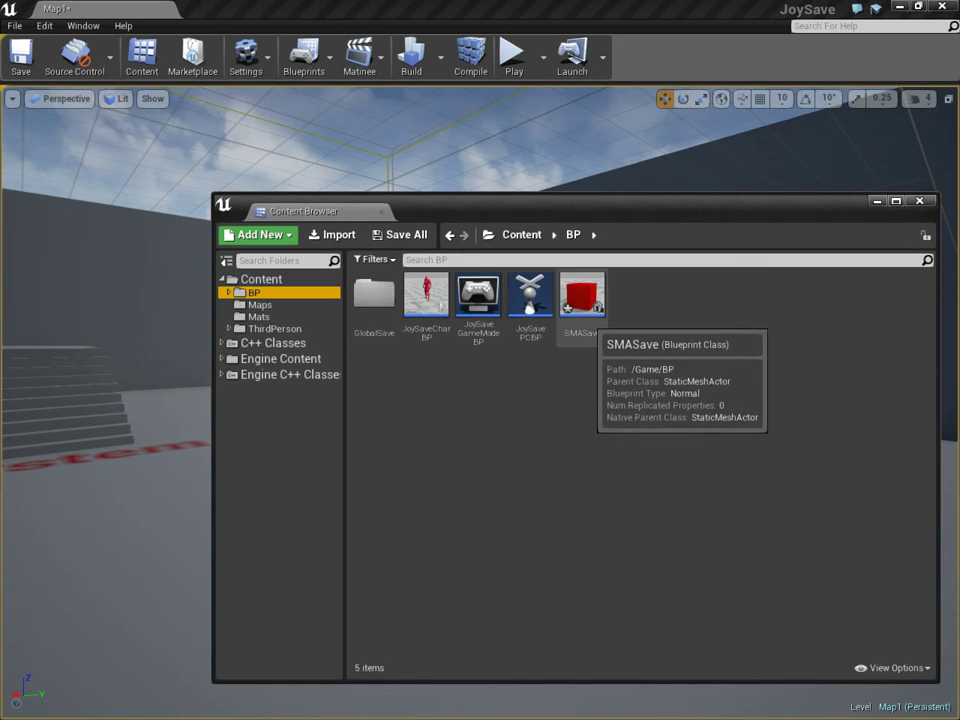
double_click(582, 300)
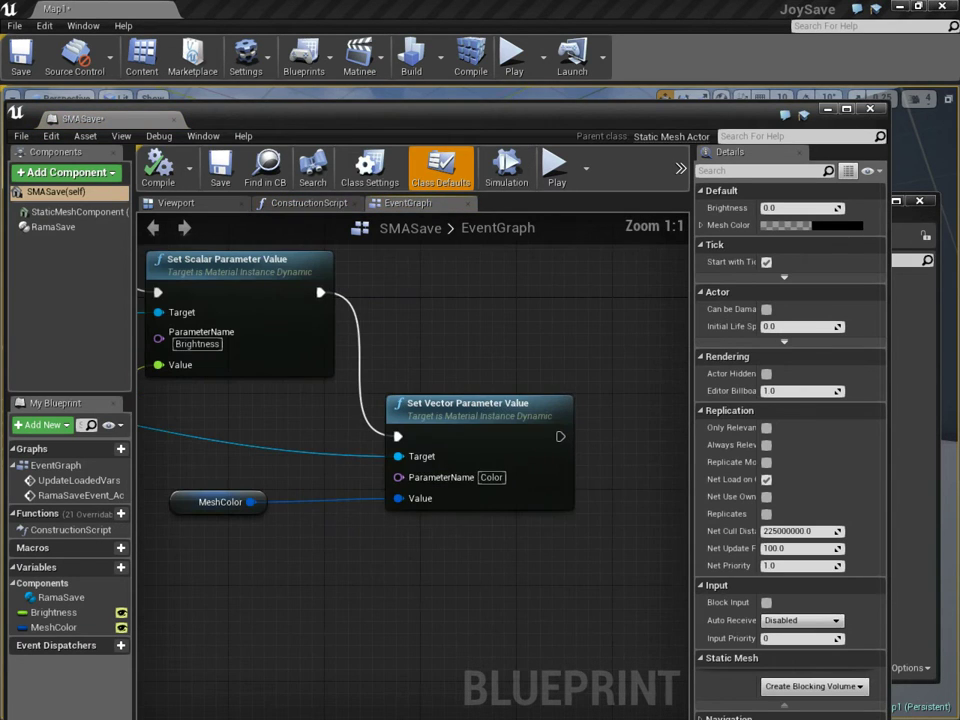
drag(505, 440, 516, 428)
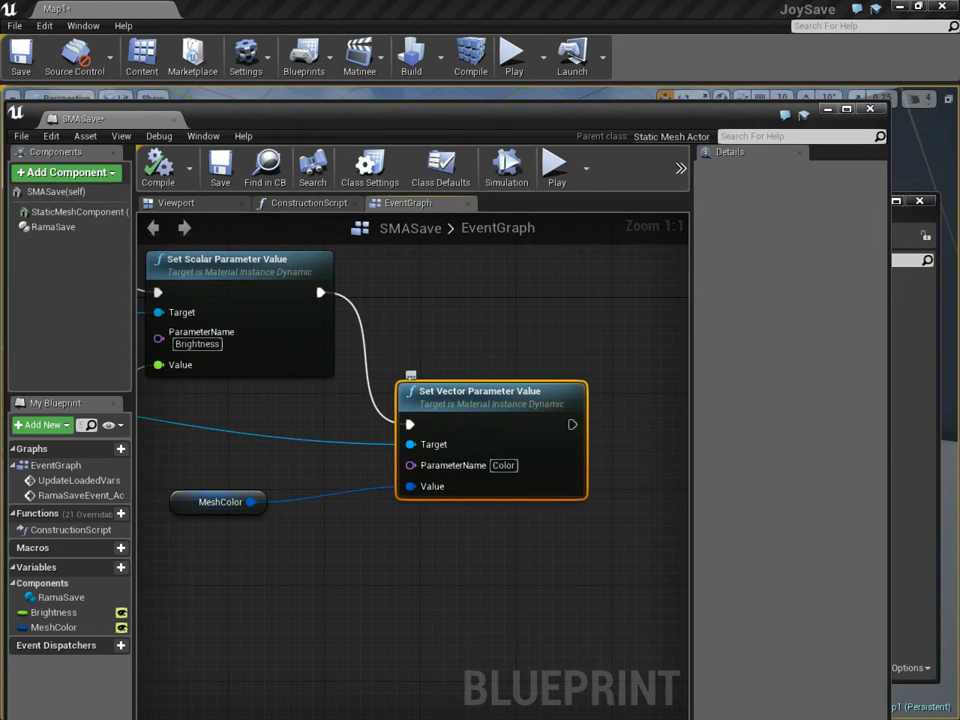
click(174, 120)
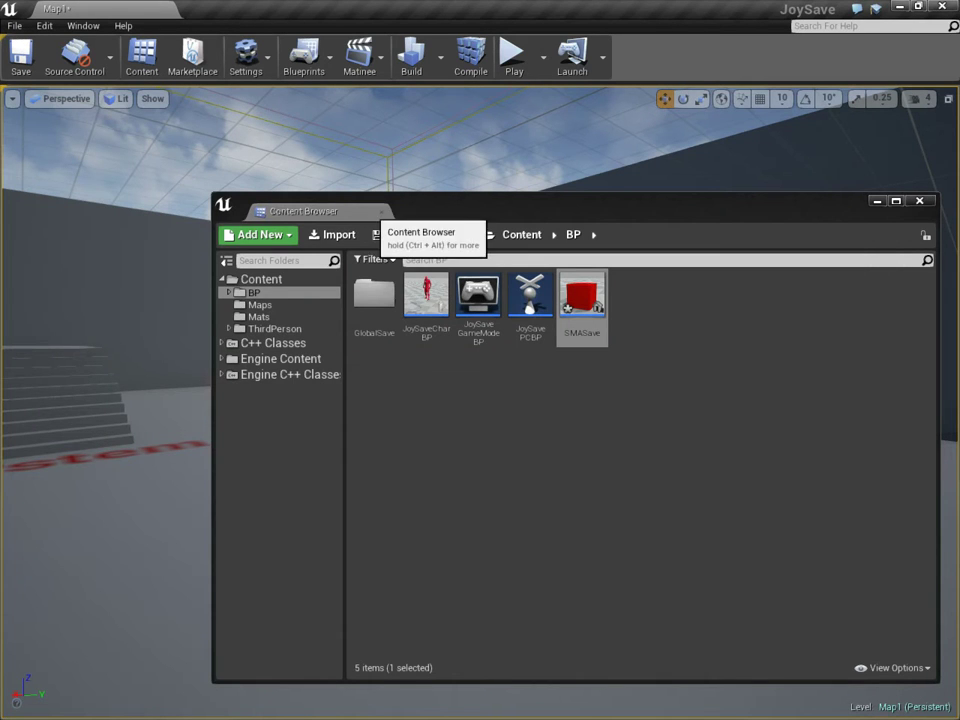
click(381, 211)
Play the level, spawn randomly coloured SMASave cubes around the map and save the game
click(513, 57)
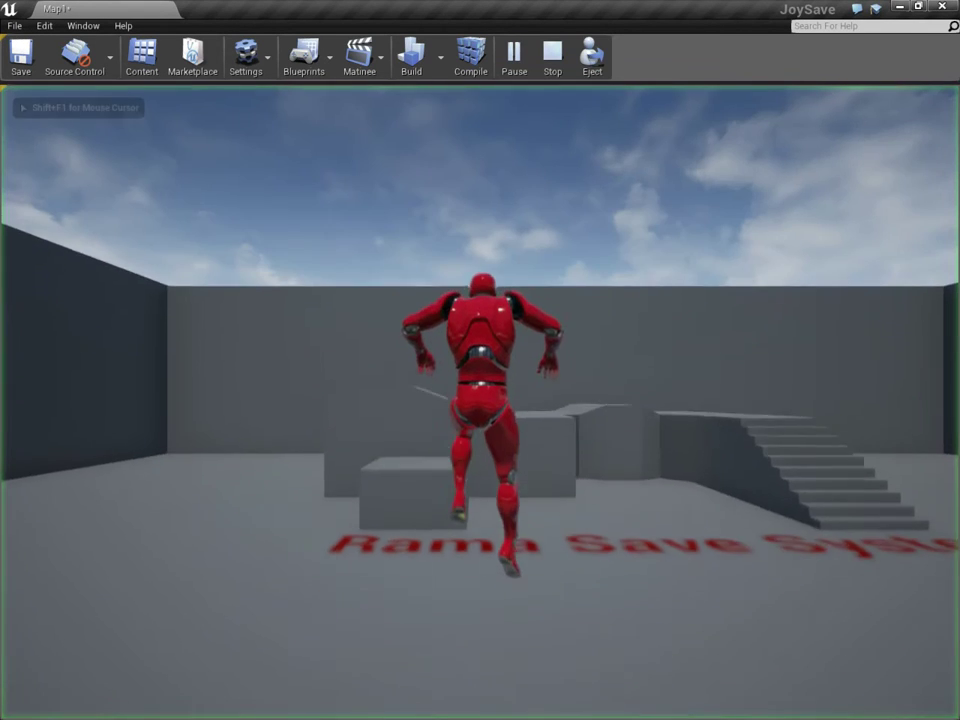
key(d)
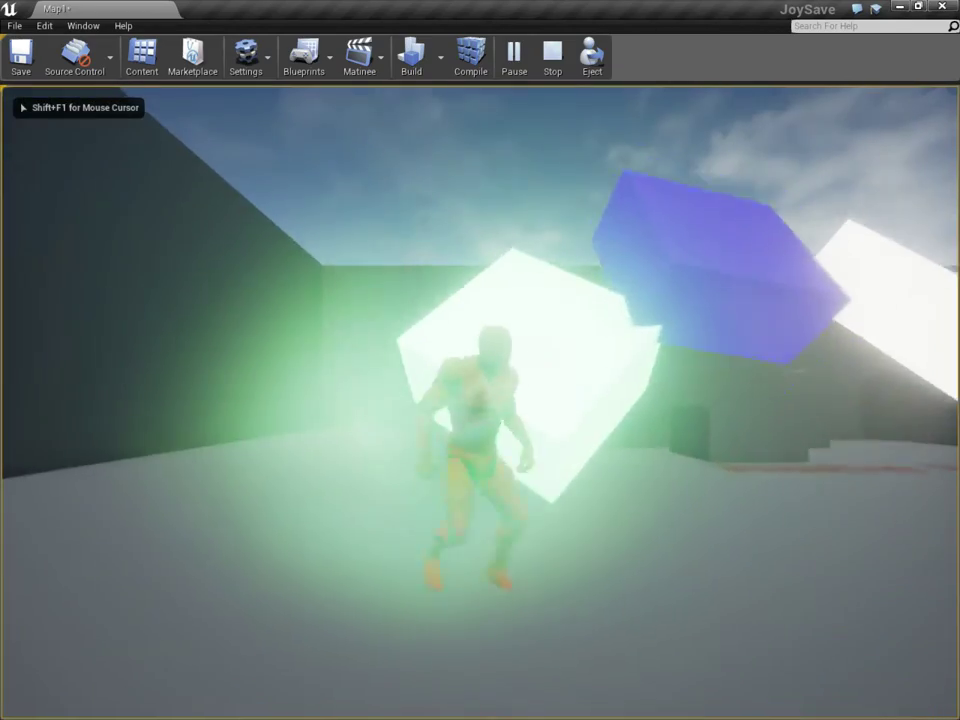
key(space)
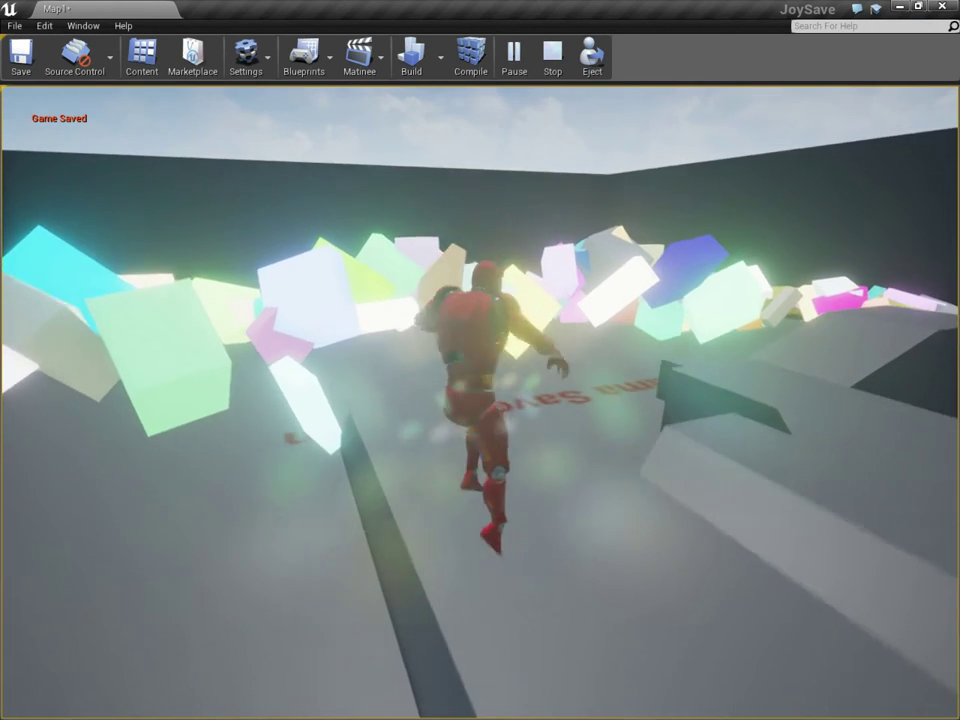
Reload the level from the in-game console with the RestartLevel command
key(grave)
key(grave)
text(re)
key(Up)
key(Return)
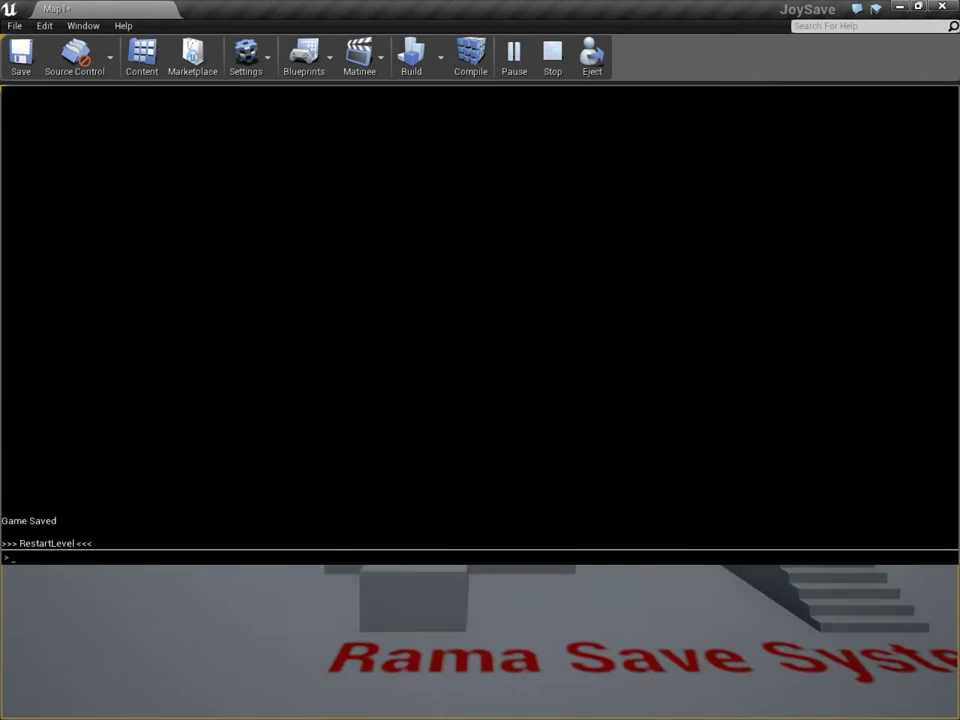
Exit the play session with the exit console command and save the Map1 level
text(exit)
key(Return)
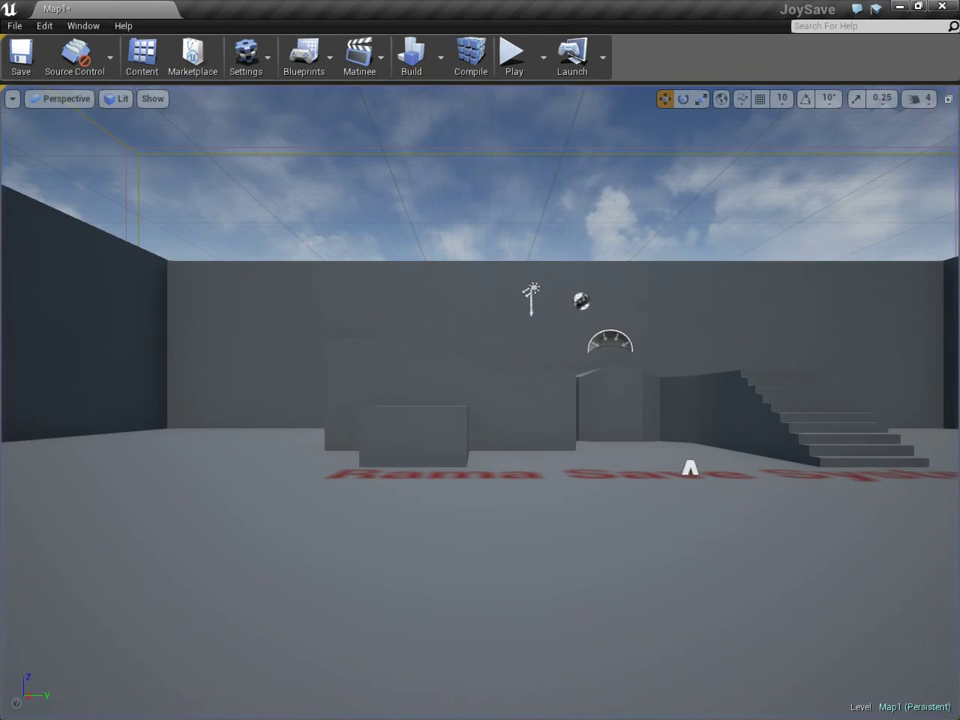
key(ctrl+s)
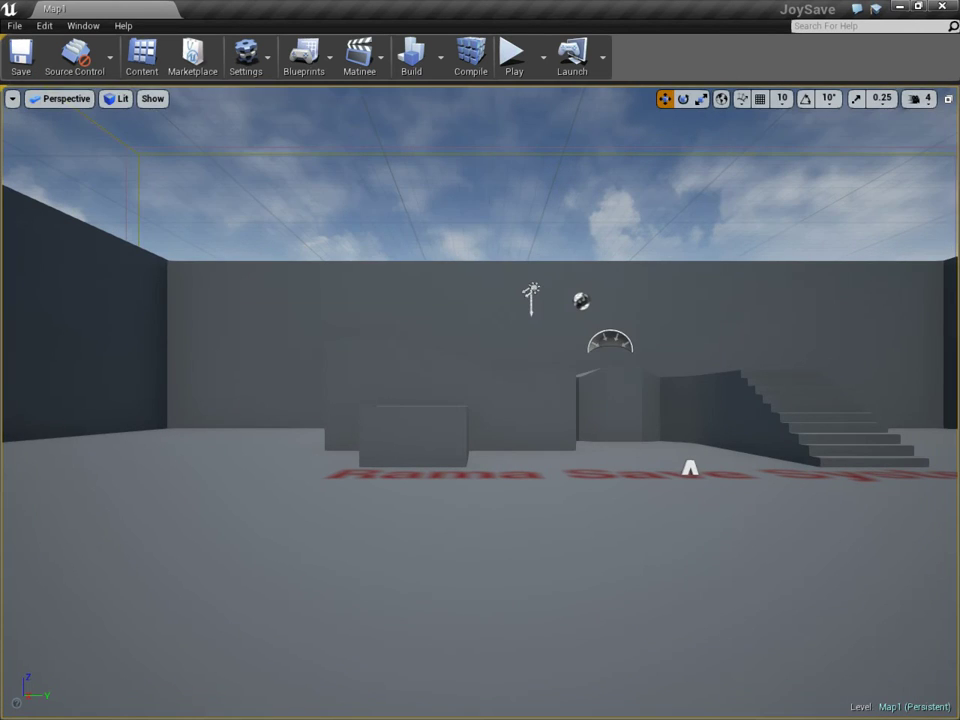
Close the Unreal editor and switch to File Explorer to relaunch the JoySave project
click(942, 6)
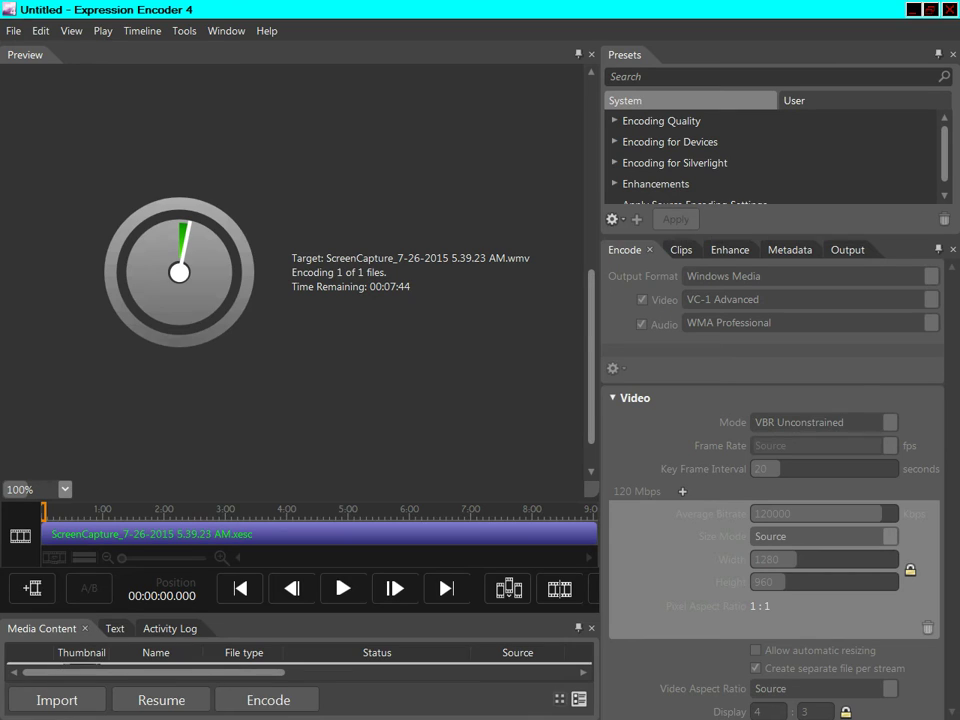
key(alt+Tab)
key(alt+Tab)
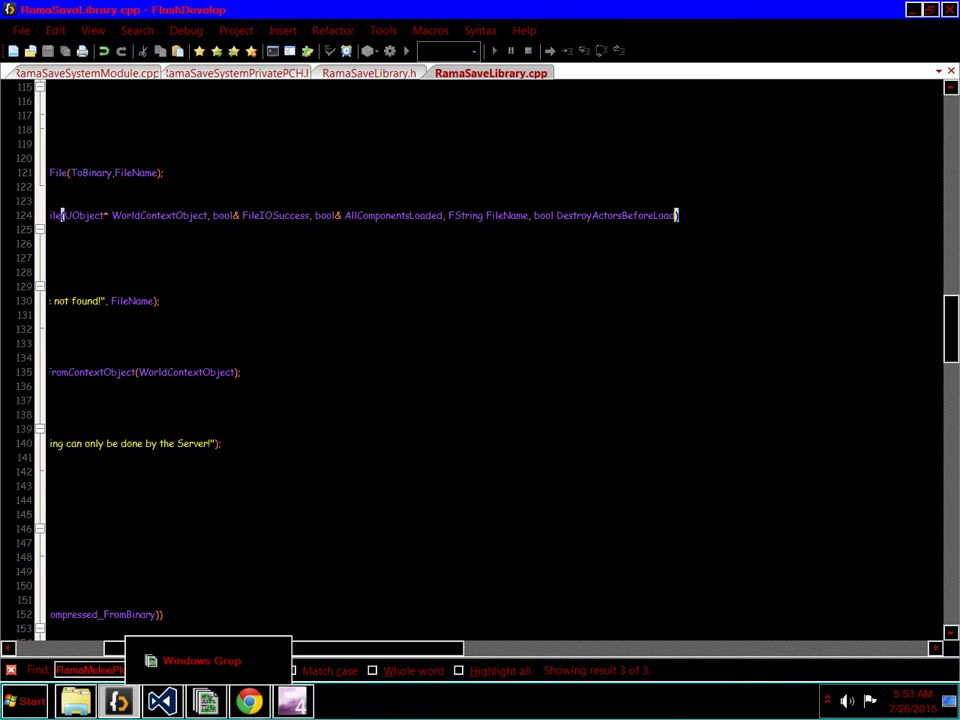
click(76, 701)
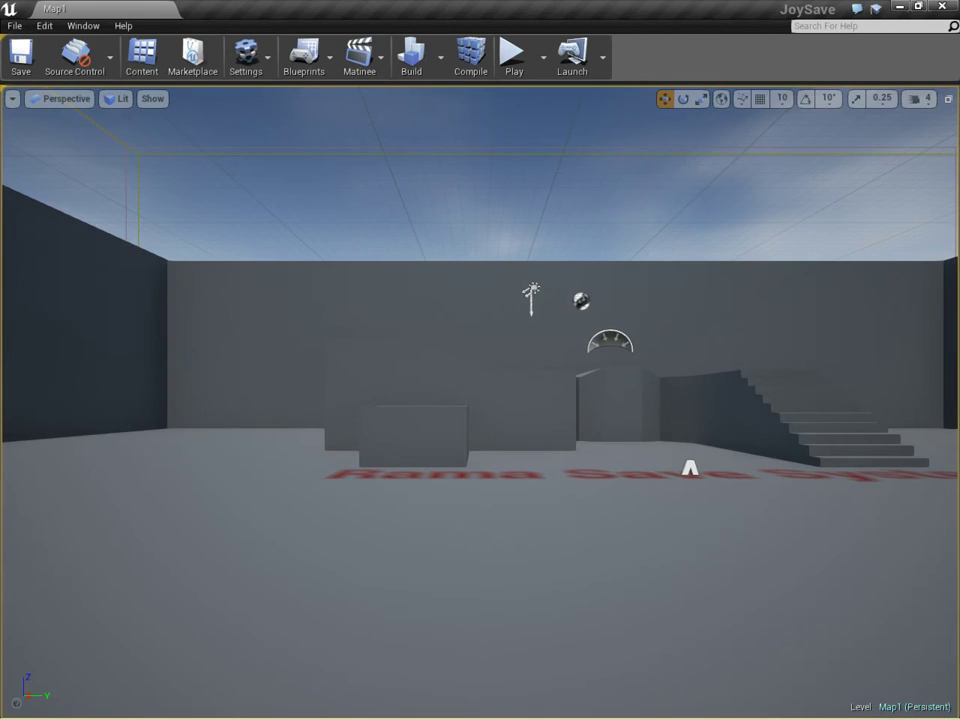
Switch to File Explorer and open the RamaSaveSystem folder inside JoySave's Plugins folder
key(alt+Tab)
key(alt+Tab)
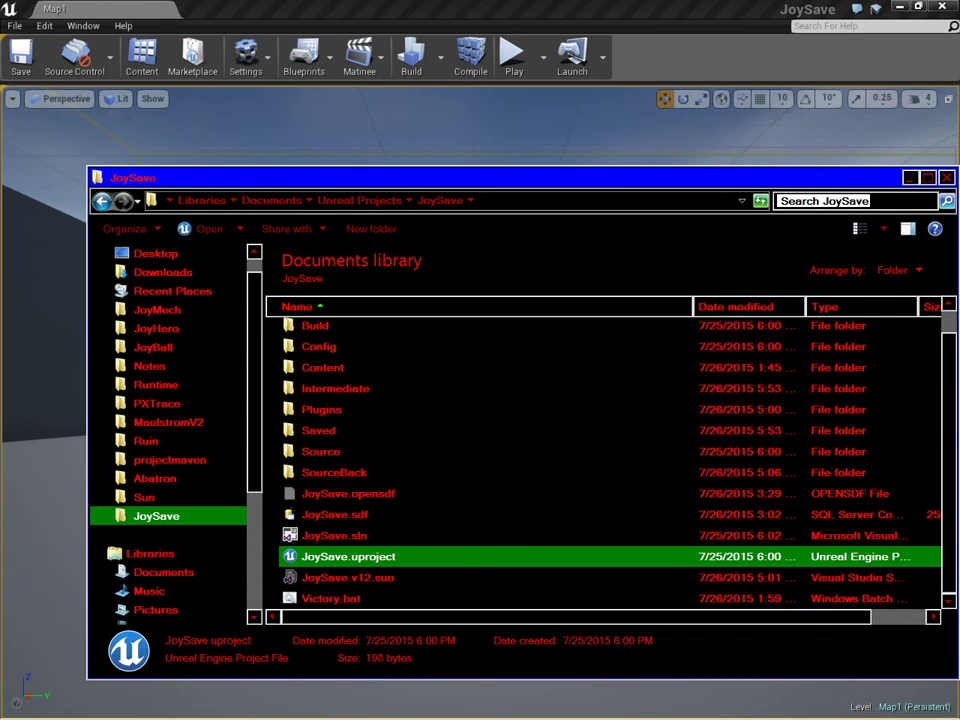
double_click(322, 410)
key(r)
key(Return)
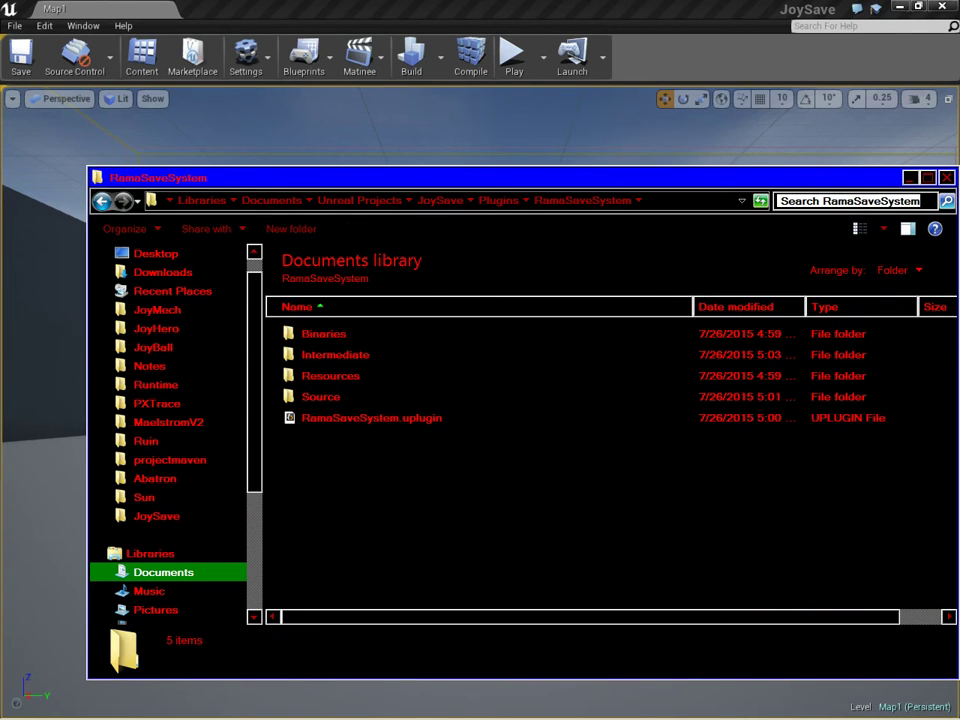
Return to the Unreal editor and check the Rama Save System entry among the project's plugins
click(380, 701)
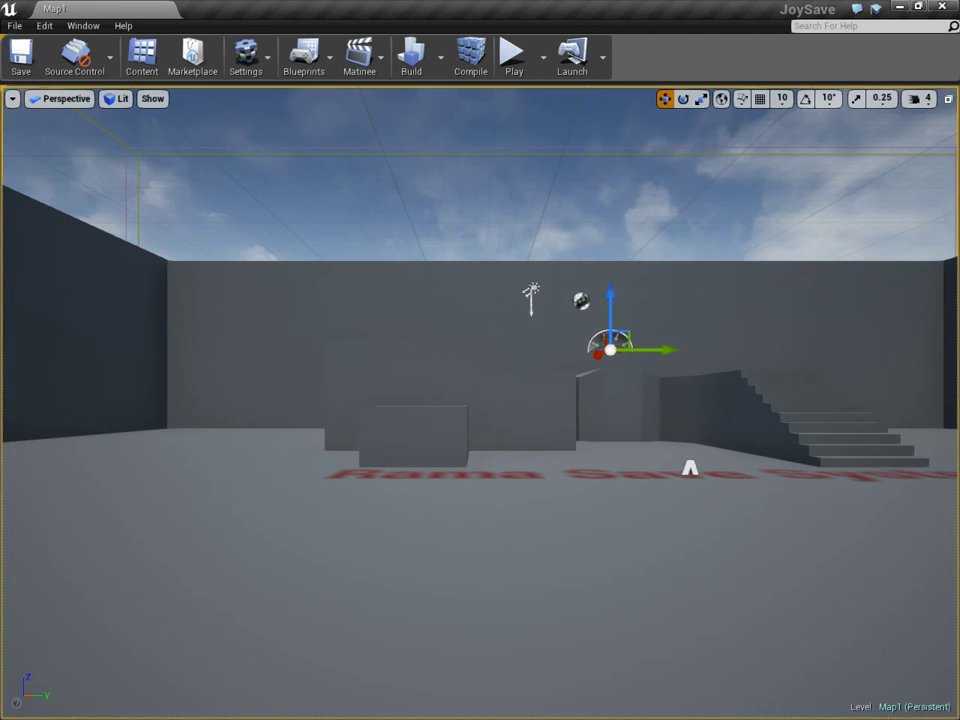
click(82, 25)
click(97, 274)
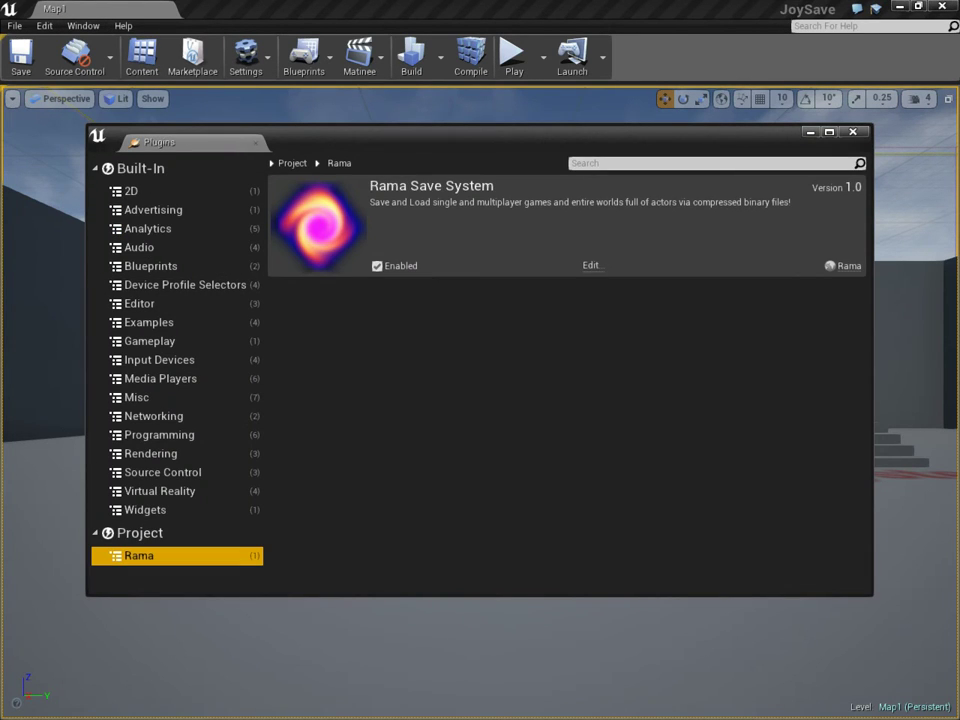
click(853, 132)
Start a play session of Map1 and load the saved game
click(513, 58)
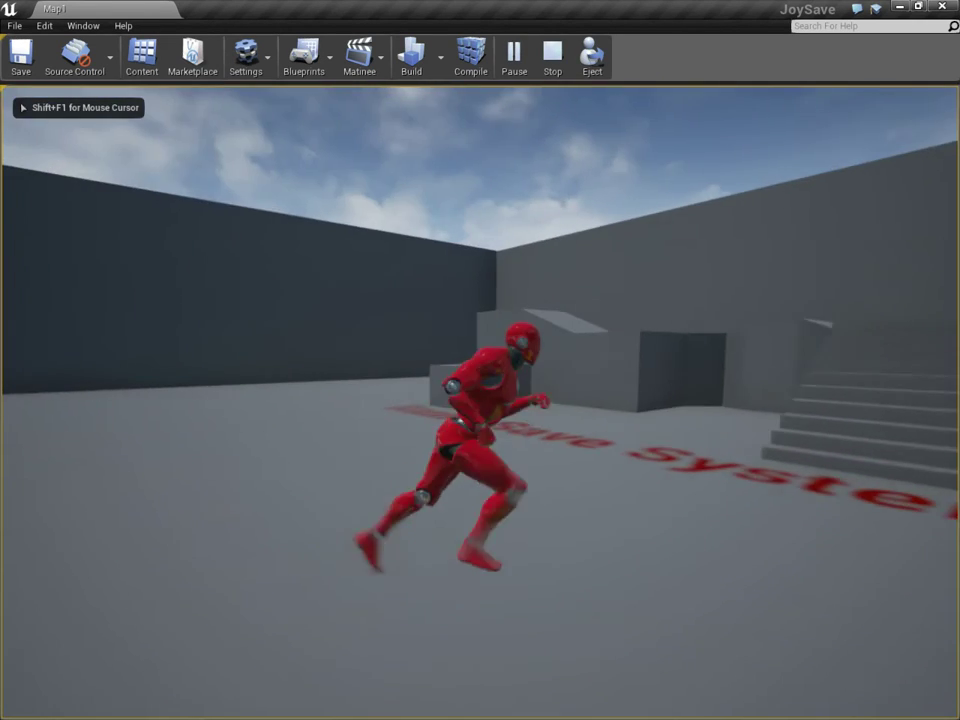
key(s)
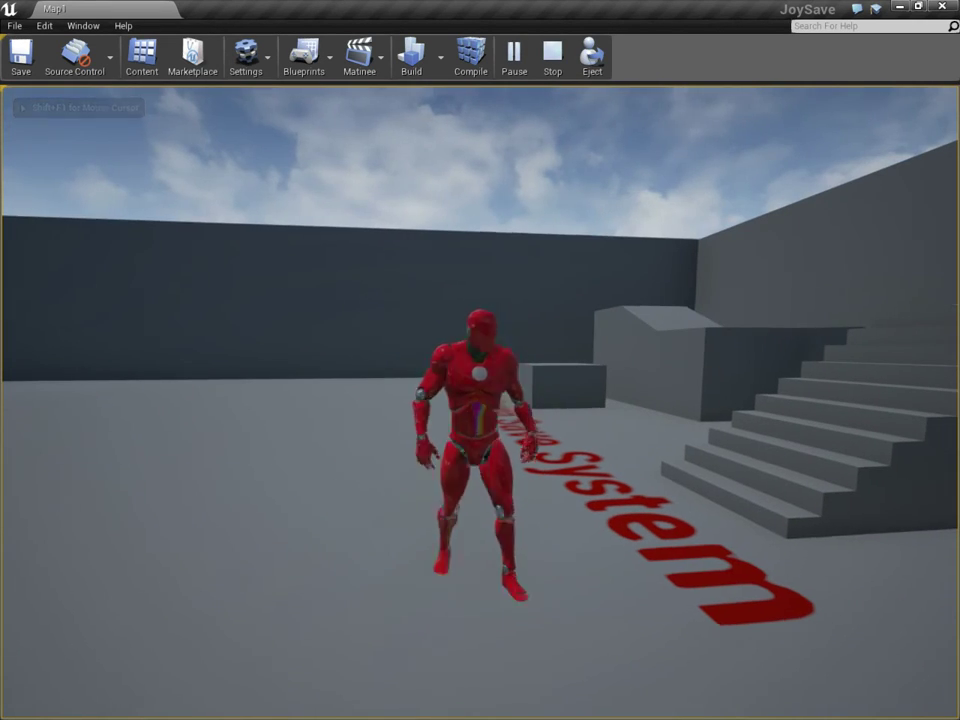
key(l)
key(w)
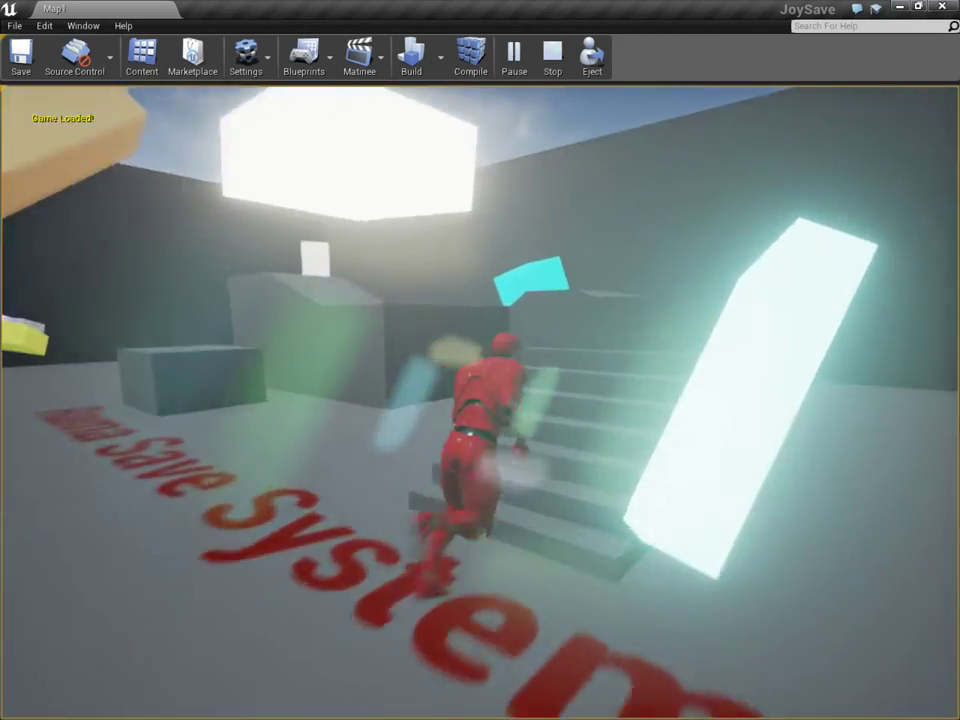
Run and jump through the level to examine the colors and placement of the reloaded cubes
key(space)
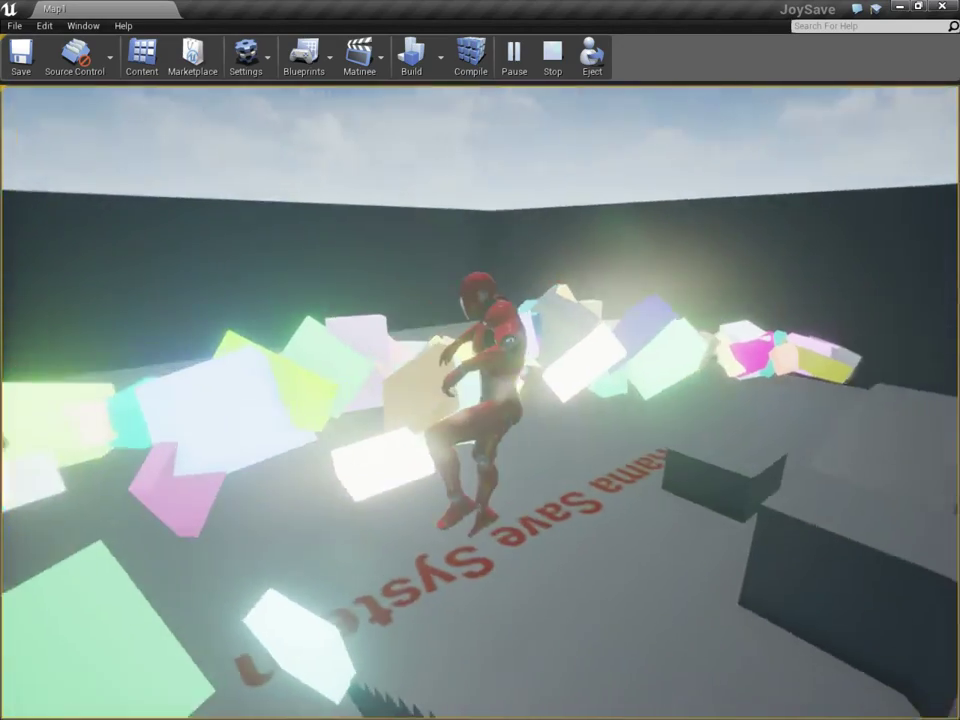
key(a)
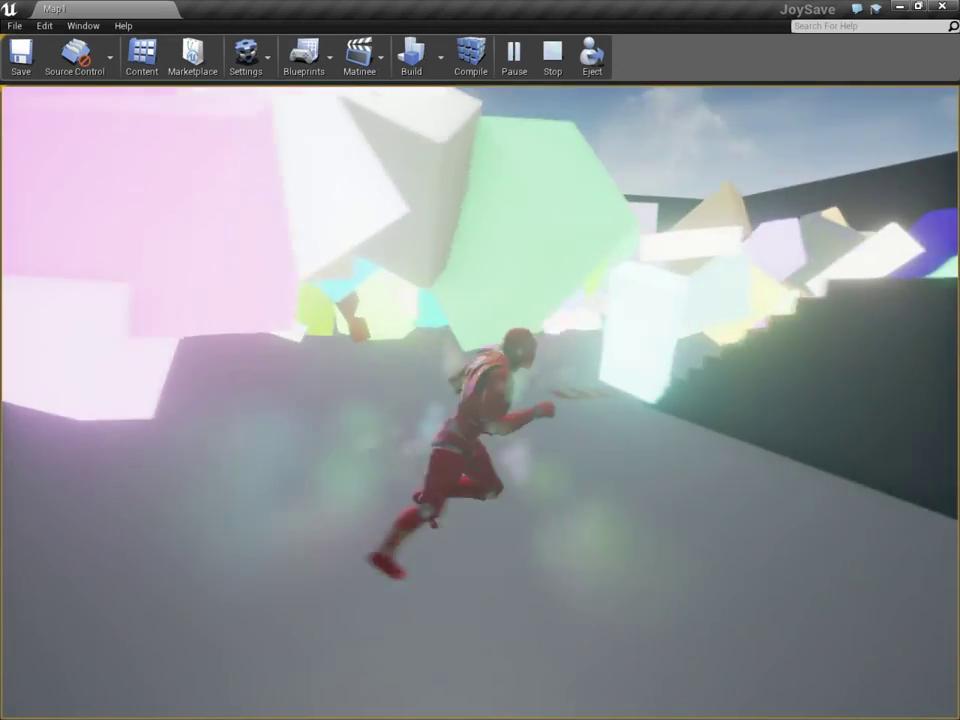
key(w)
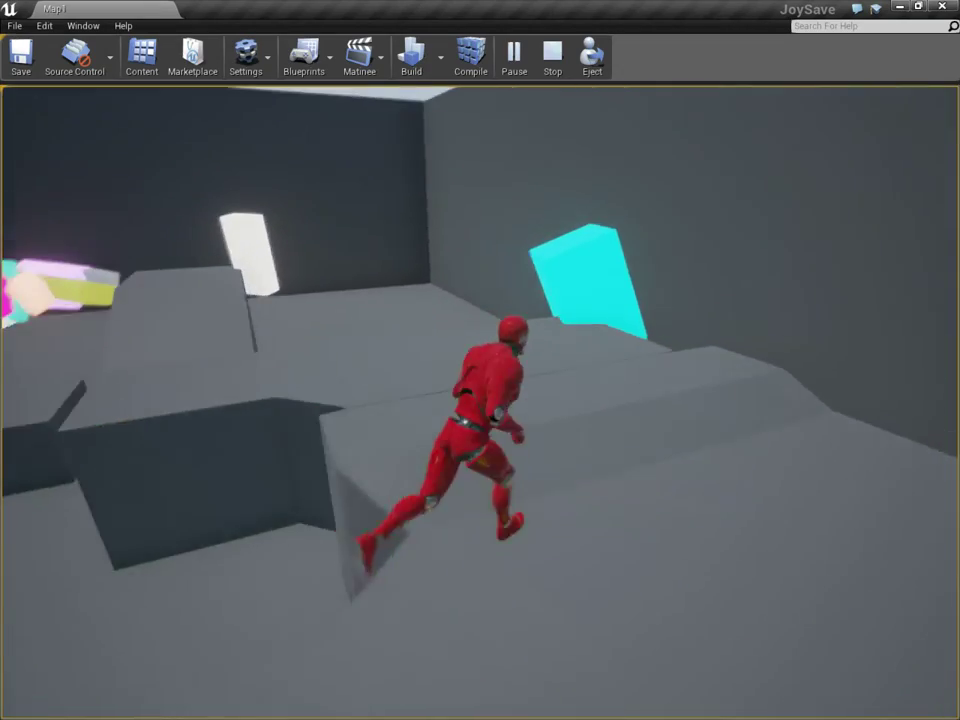
key(w)
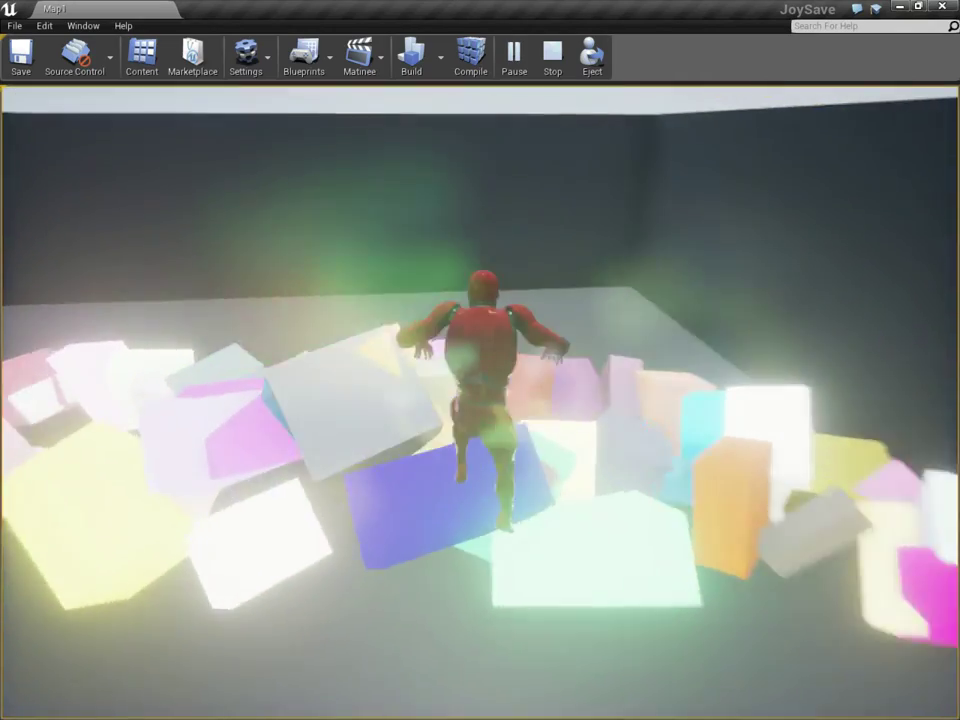
key(w)
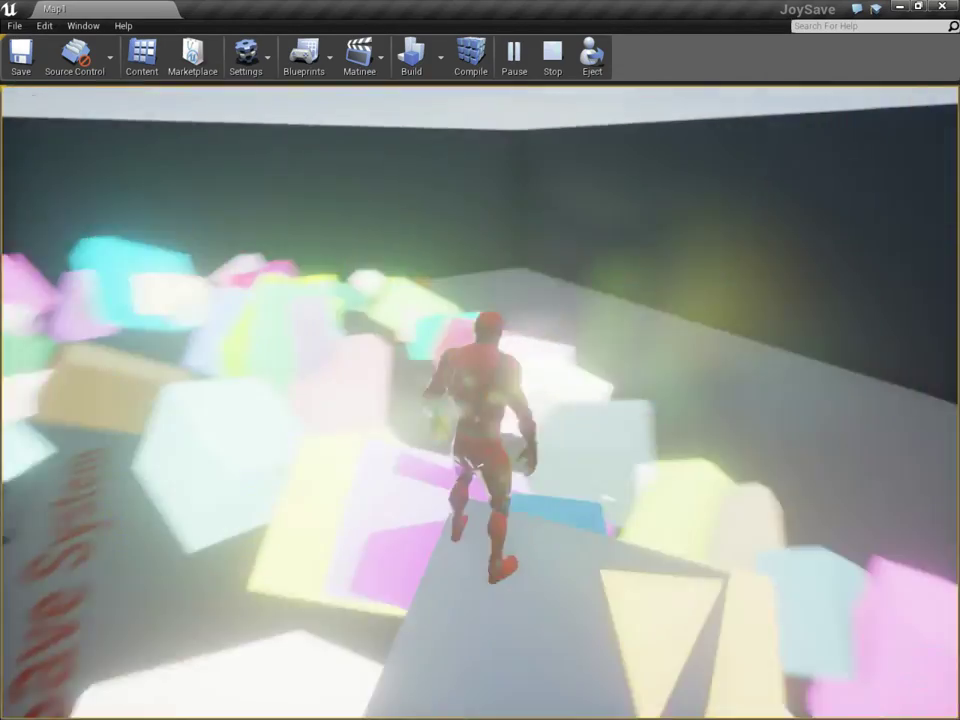
key(w)
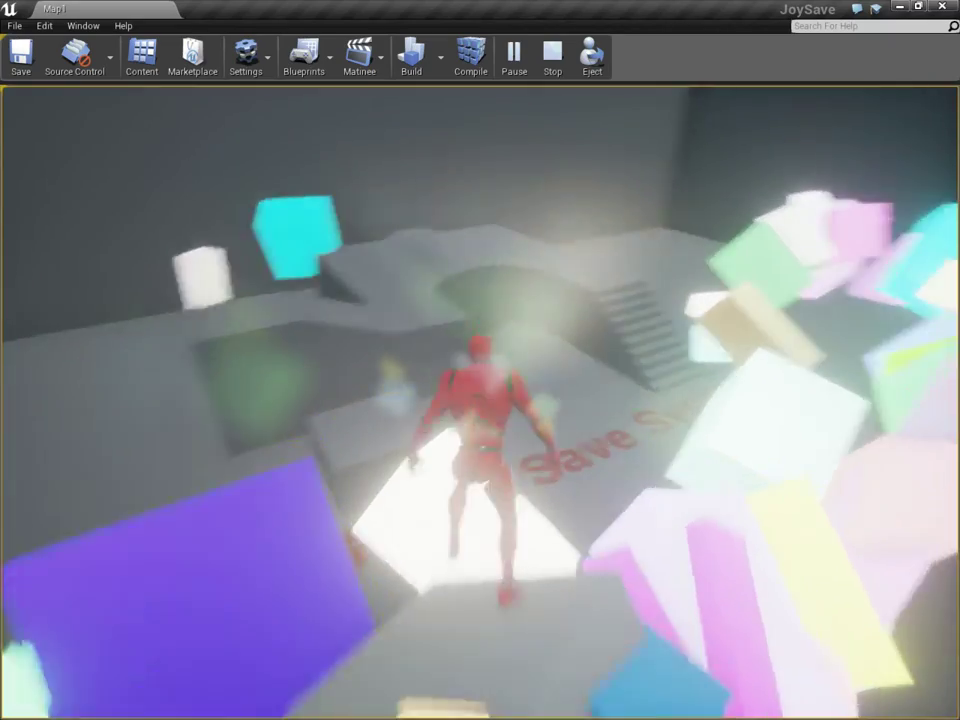
key(w)
key(d)
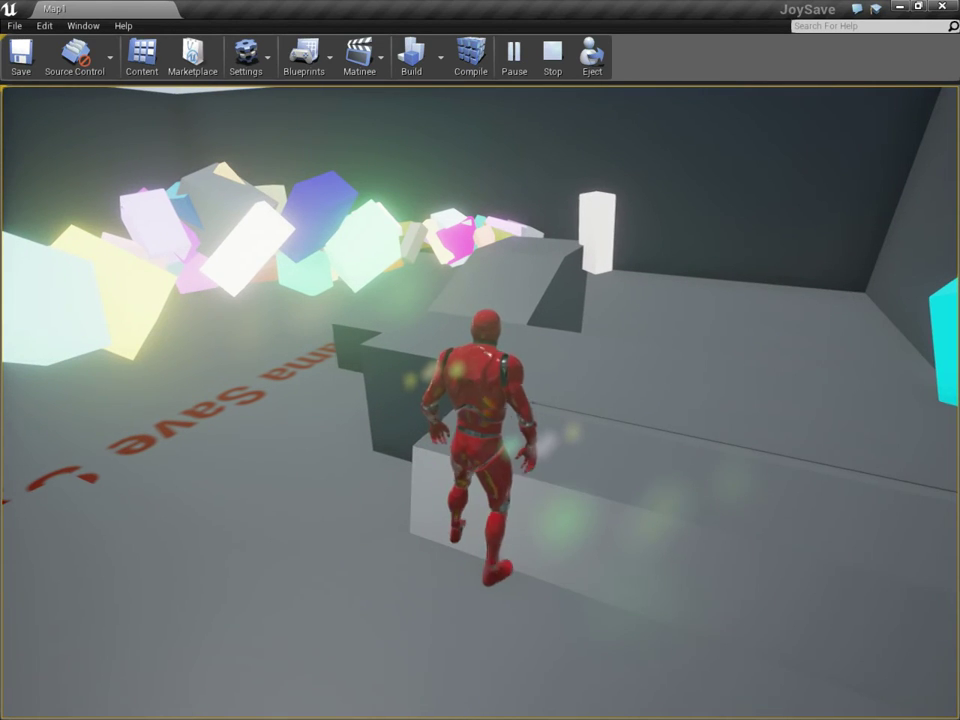
End the play session with the exit console command
key(grave)
key(grave)
text(exit)
key(Return)
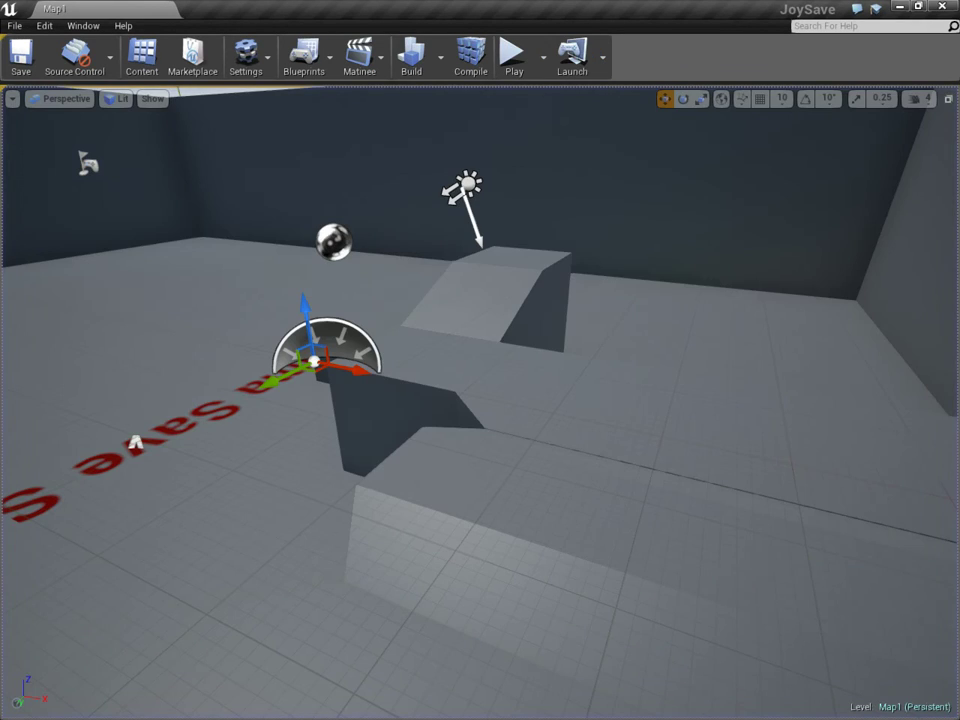
Open the SMASave Blueprint from the BP folder and examine the UpdateLoadedVars event in its EventGraph
click(142, 57)
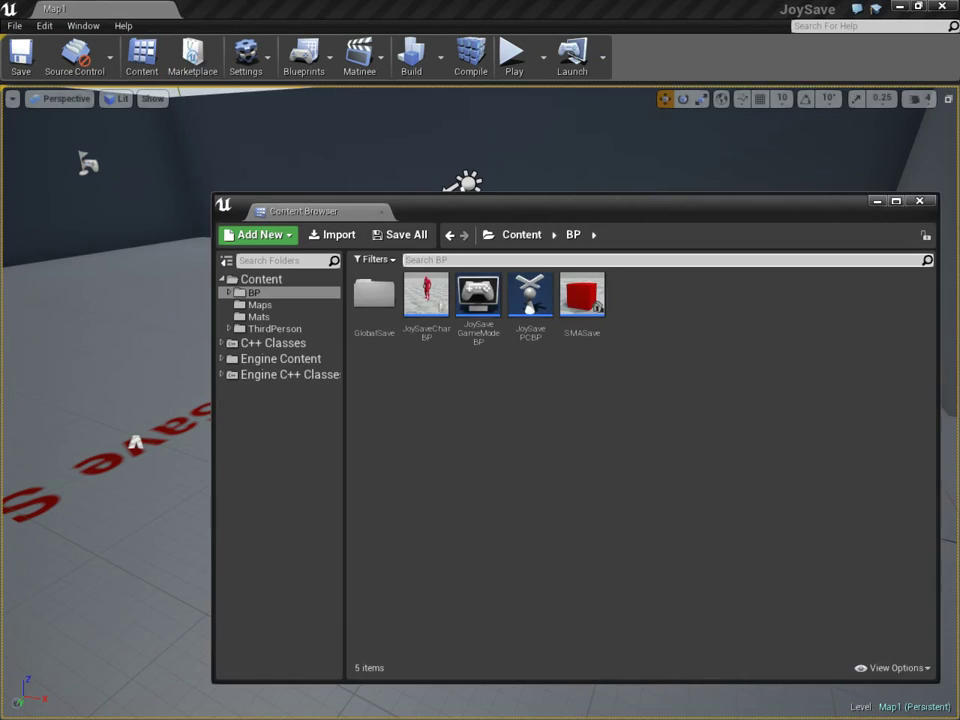
double_click(584, 295)
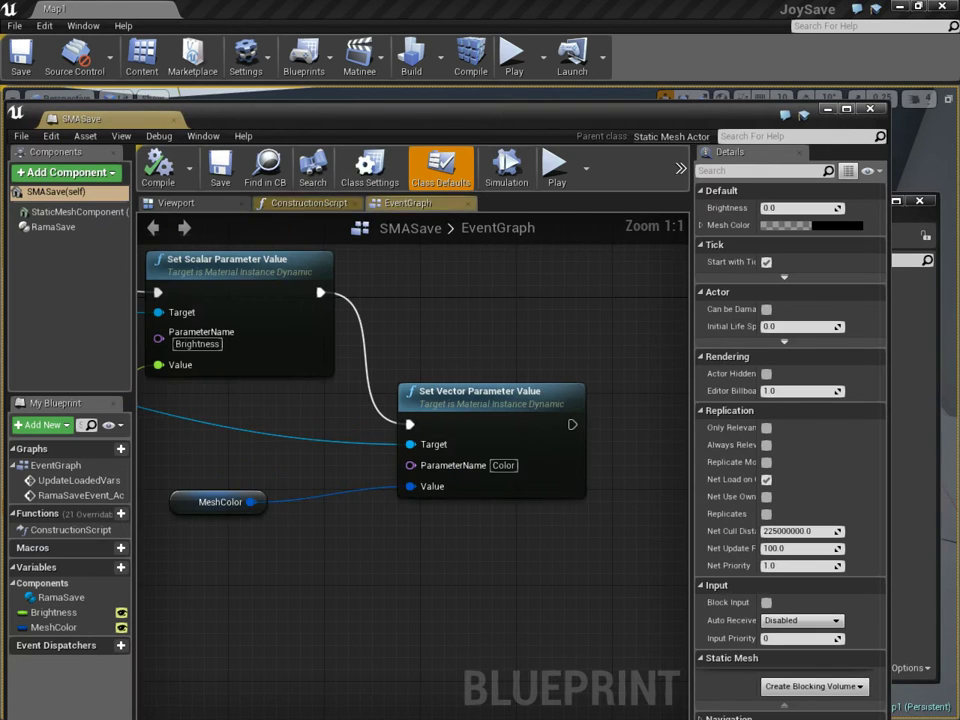
scroll(400, 380, down, 4)
right_drag(400, 379, 601, 392)
right_drag(318, 403, 481, 423)
scroll(247, 340, up, 4)
right_drag(390, 429, 338, 492)
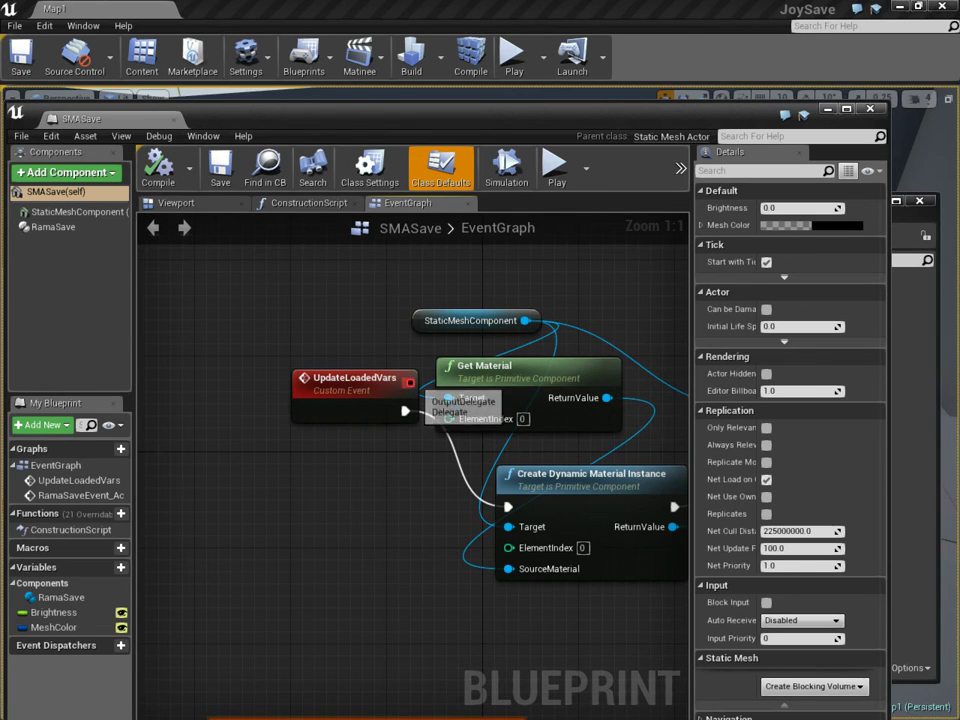
drag(378, 385, 340, 396)
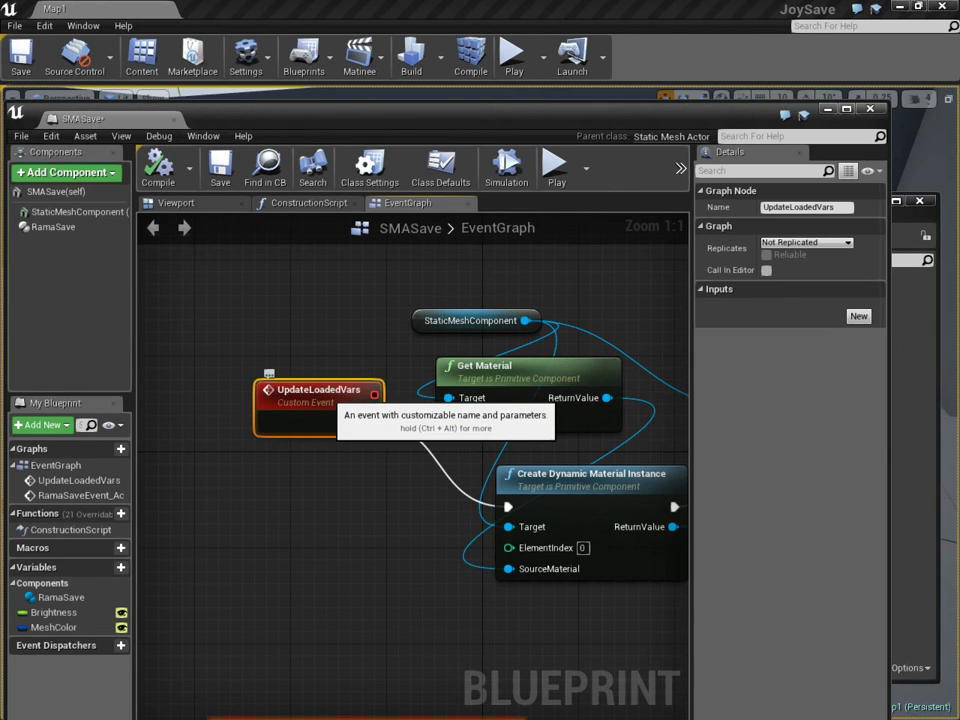
Check the Brightness and MeshColor variable nodes and the list of saved variables on the RamaSave component
mouse_move(412, 466)
right_down()
mouse_move(172, 459)
mouse_move(261, 434)
mouse_move(273, 350)
right_up()
click(351, 440)
click(527, 536)
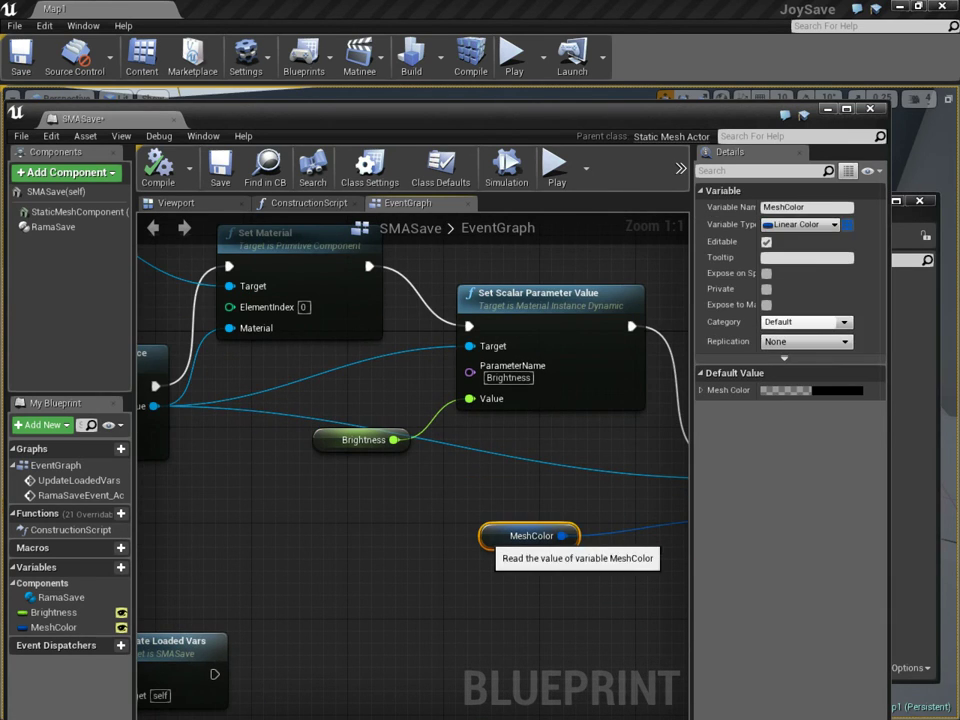
click(53, 227)
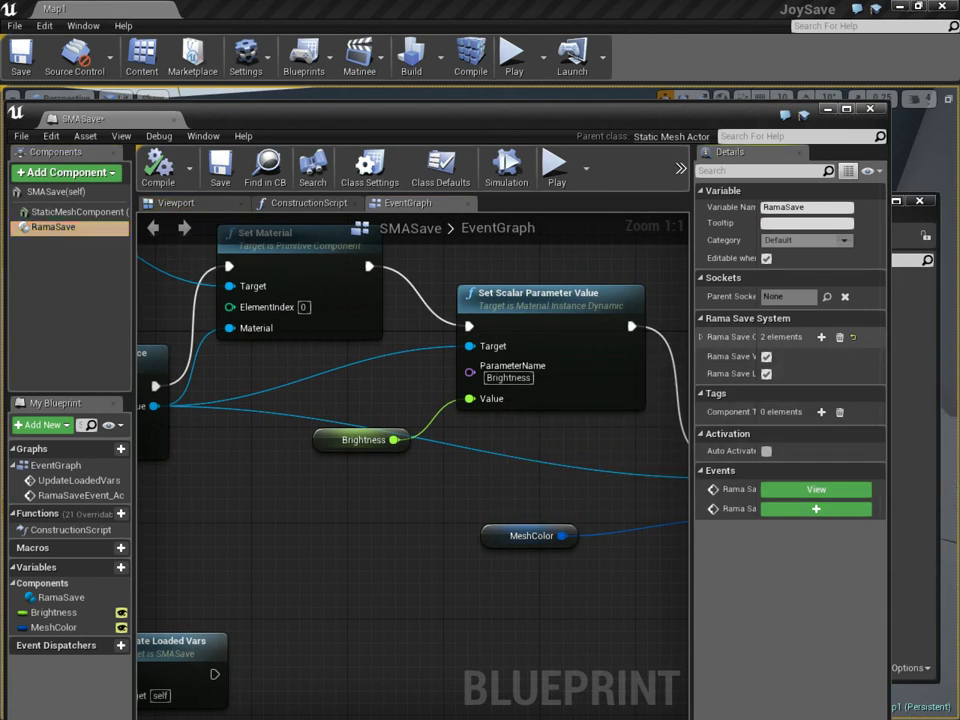
click(700, 337)
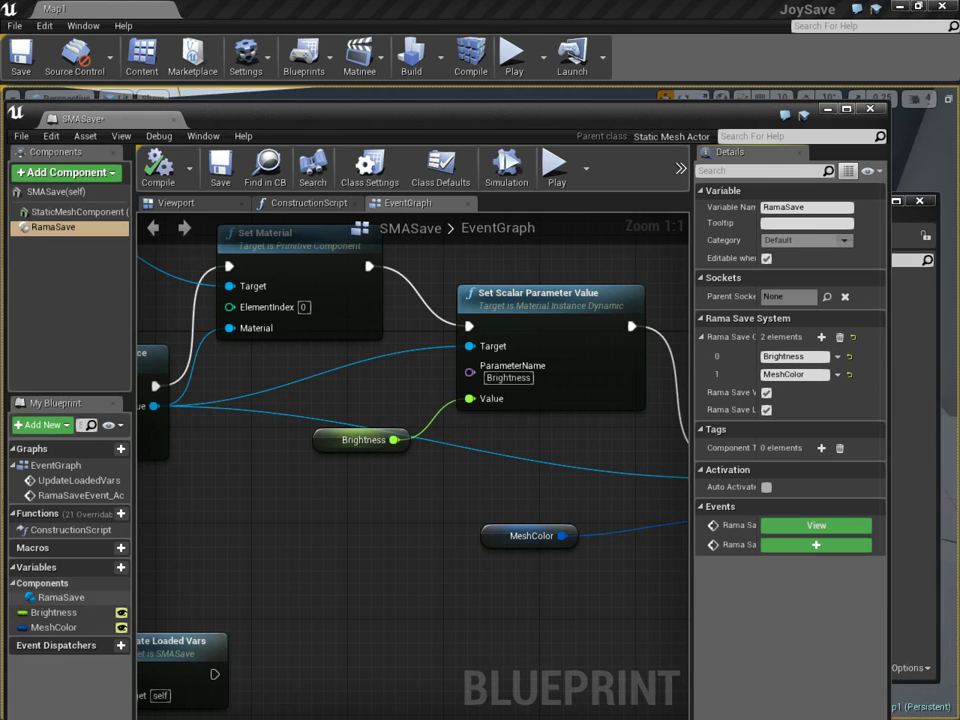
Examine how the RamaSaveEvent_ActorFullyLoaded event calls Update Loaded Vars in the SMASave EventGraph
scroll(326, 450, down, 4)
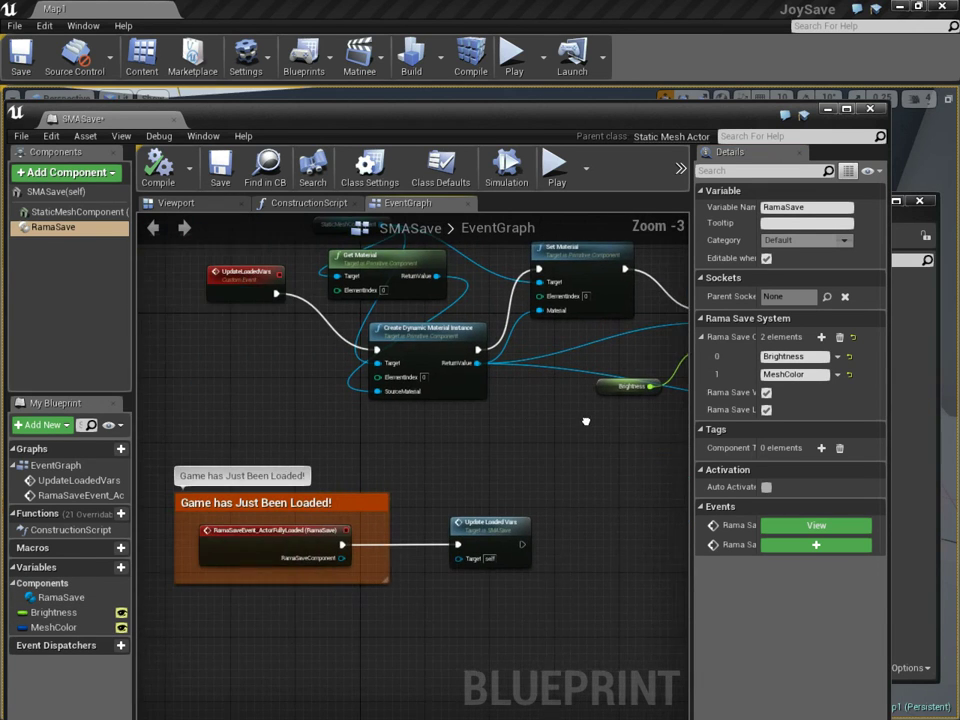
right_click(60, 226)
click(212, 353)
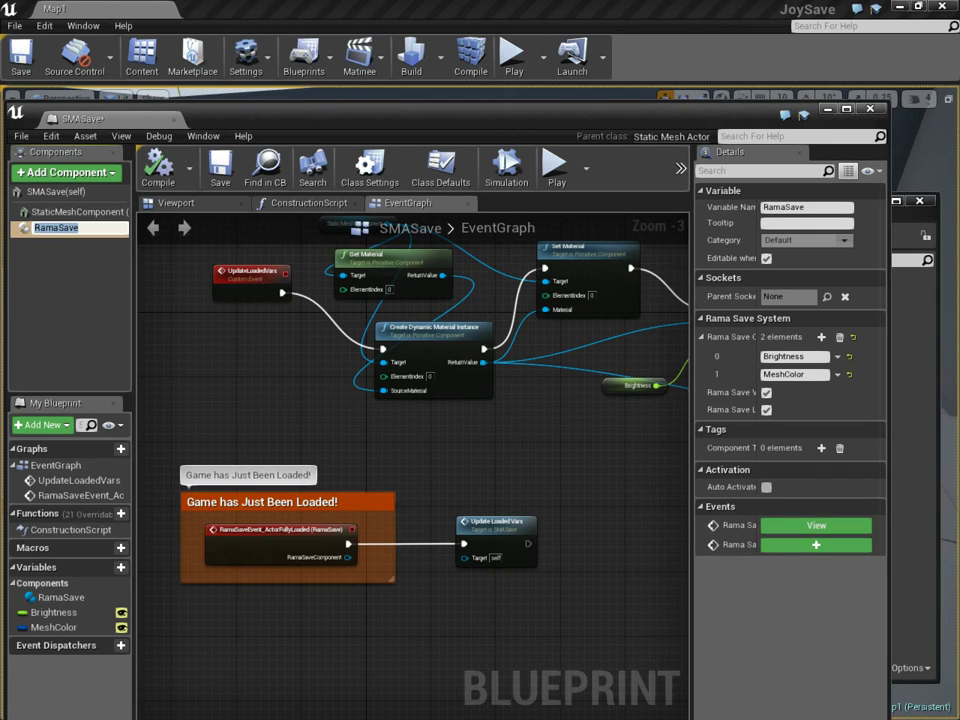
click(292, 556)
scroll(297, 585, up, 3)
right_drag(297, 586, 390, 588)
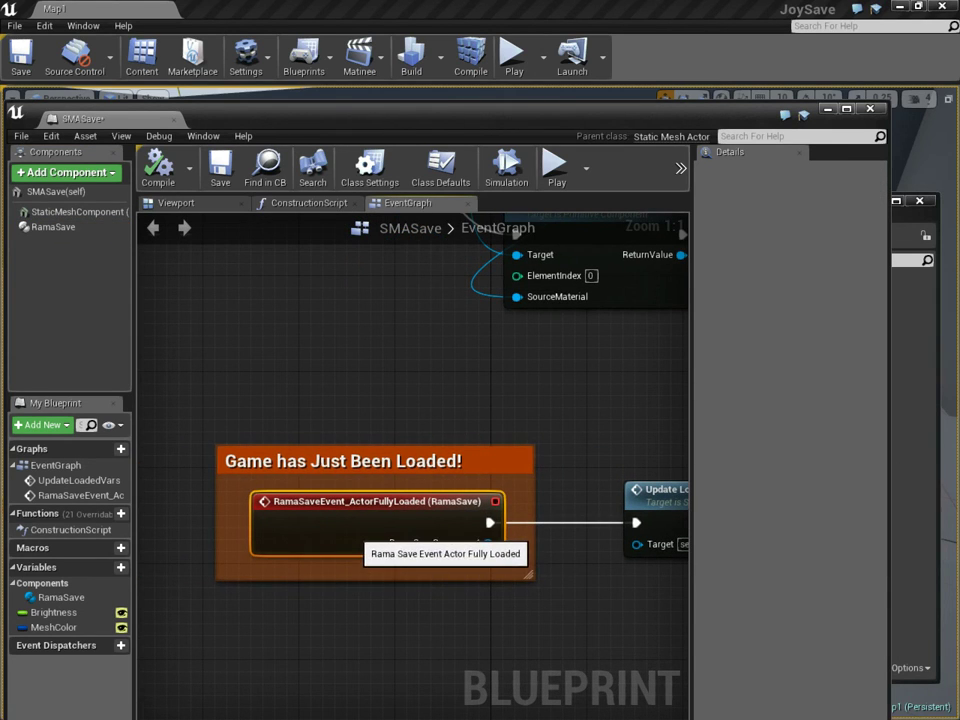
drag(361, 538, 349, 545)
right_drag(431, 511, 308, 519)
drag(580, 504, 569, 514)
scroll(568, 513, down, 2)
right_drag(568, 513, 429, 563)
right_drag(567, 478, 452, 478)
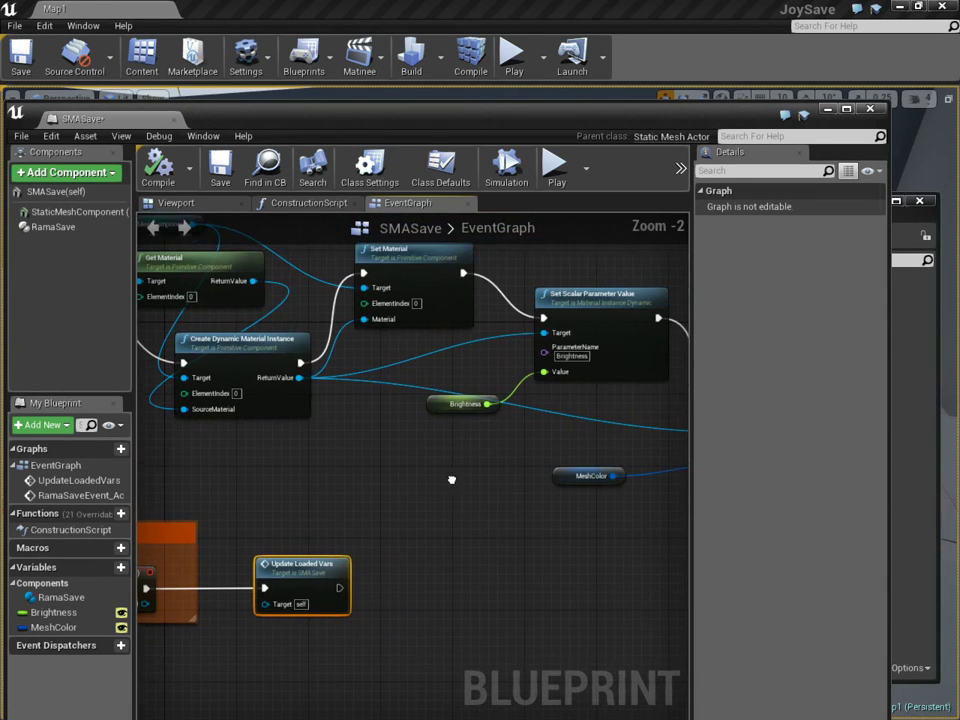
Close the SMASave Blueprint and the Content Browser to return to the level
click(451, 477)
drag(405, 412, 581, 488)
click(174, 120)
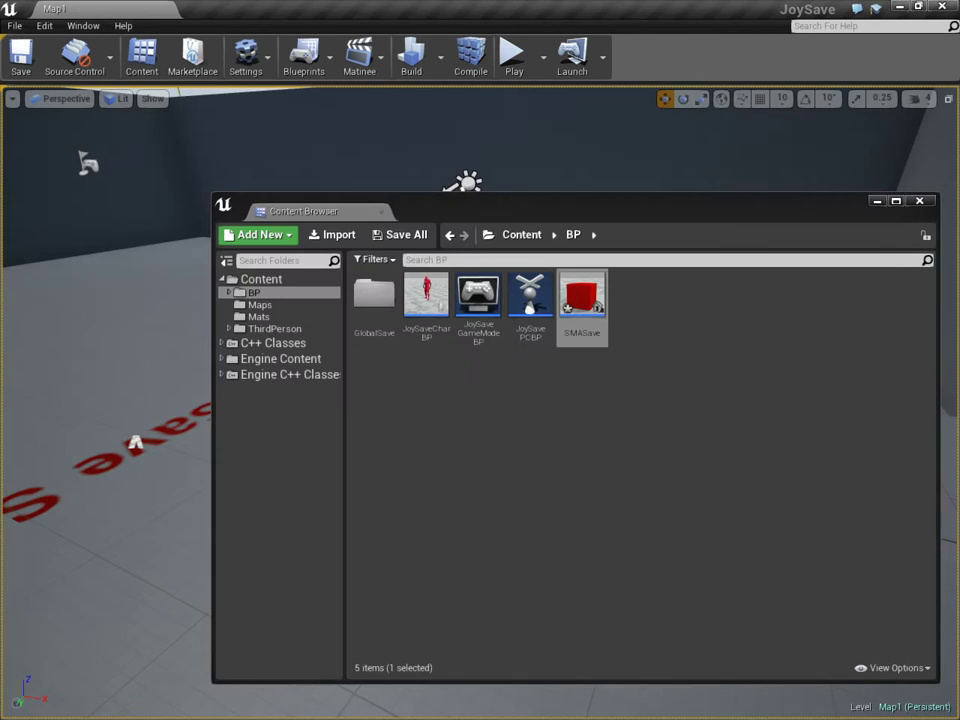
click(381, 212)
Start a play session and restart the level with the RestartLevel console command
click(513, 58)
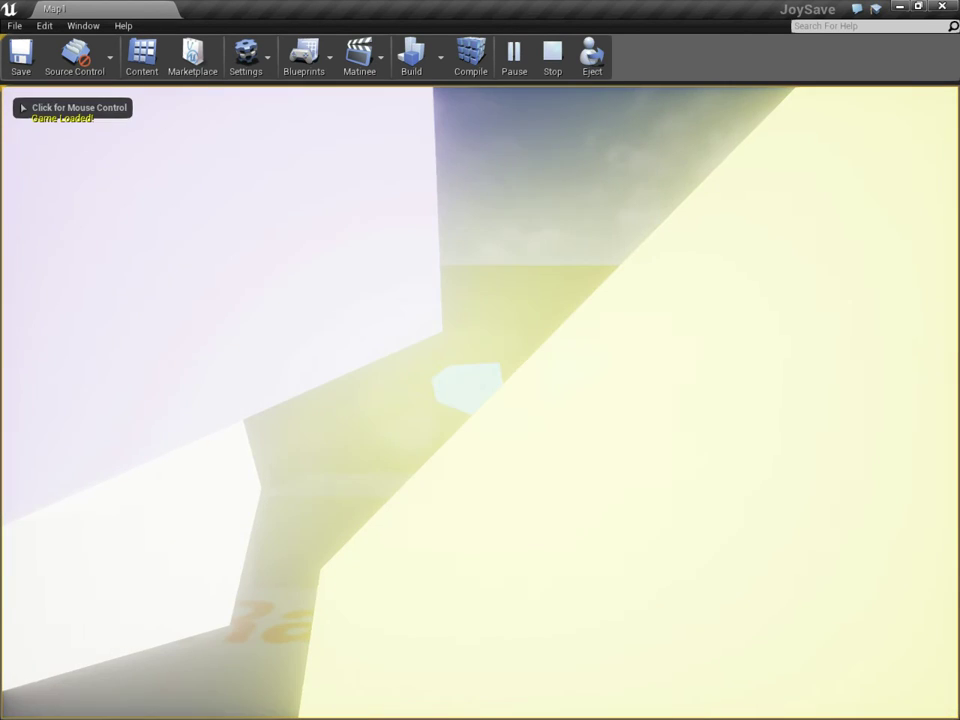
key(grave)
key(grave)
text(restartLevel)
key(Return)
Load the saved game and move the character through the level to inspect the restored cubes
key(space)
key(w)
key(d)
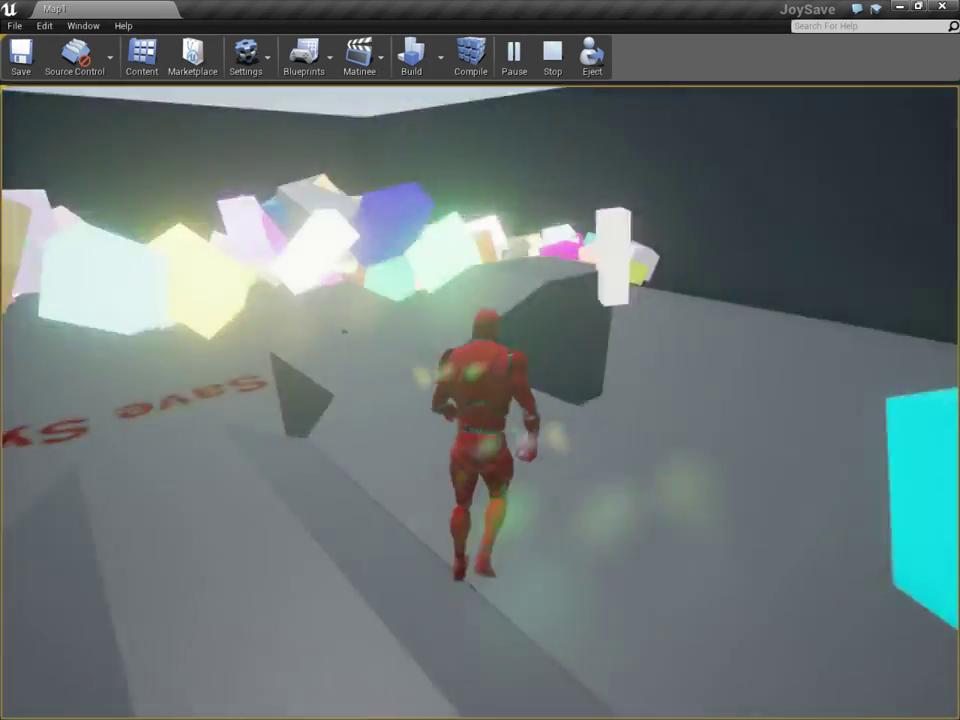
key(d)
key(s)
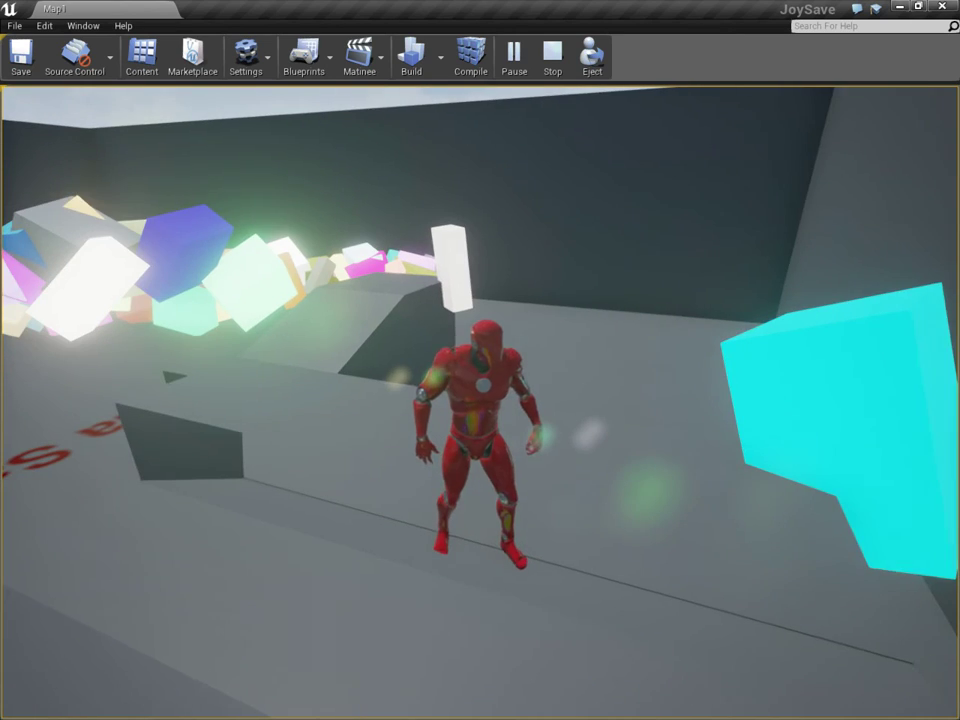
key(d)
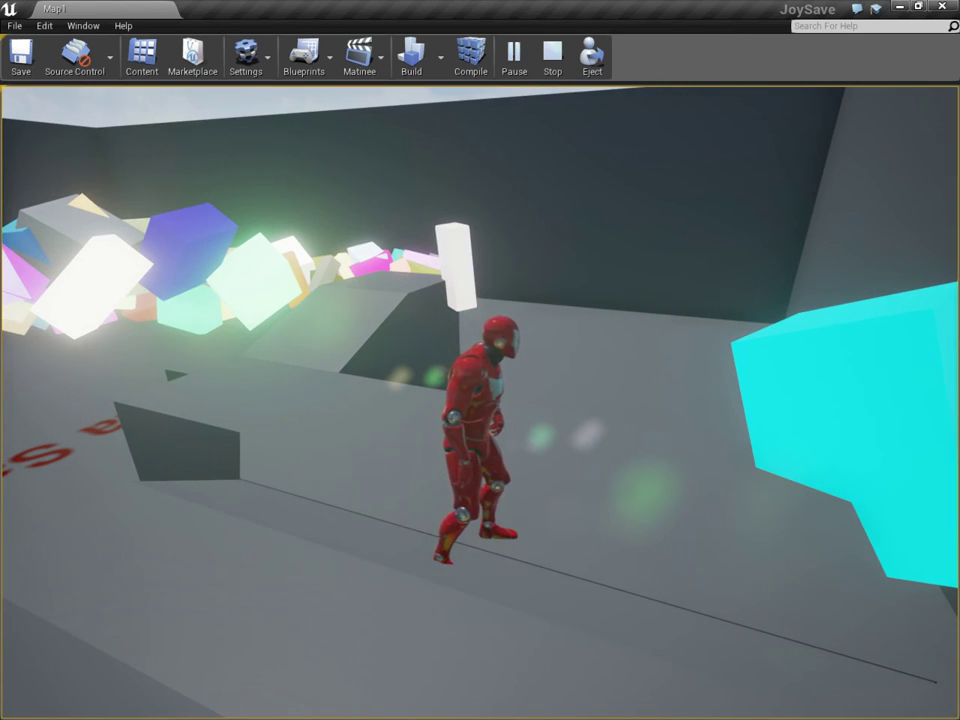
Spawn additional colored cubes in the open area behind the blocks and save the game
key(w)
key(space)
key(s)
key(d)
key(space)
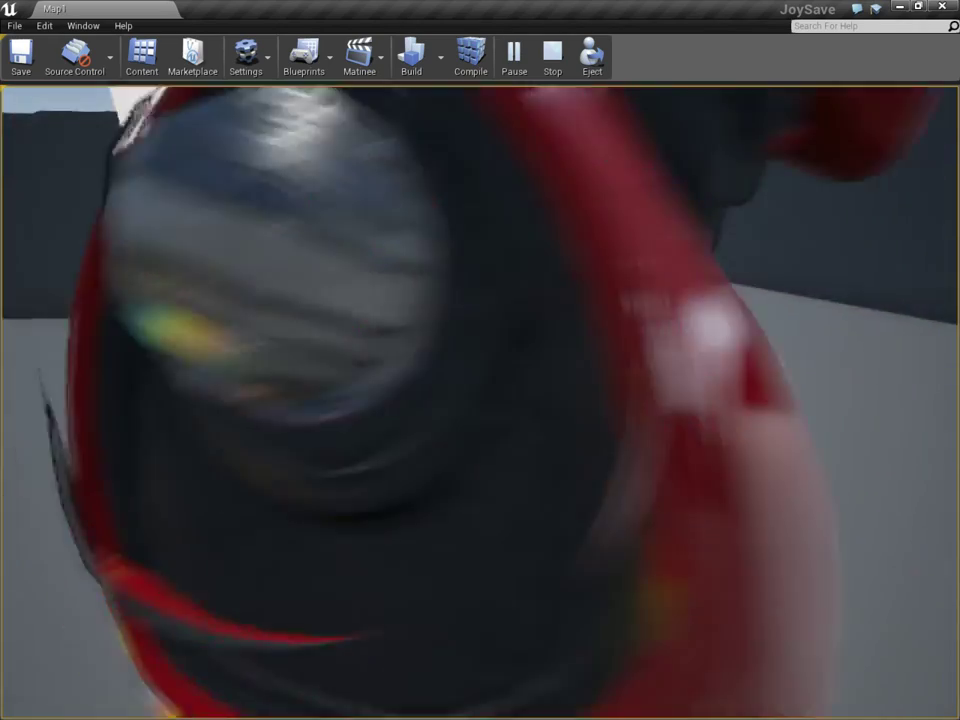
key(d)
key(s)
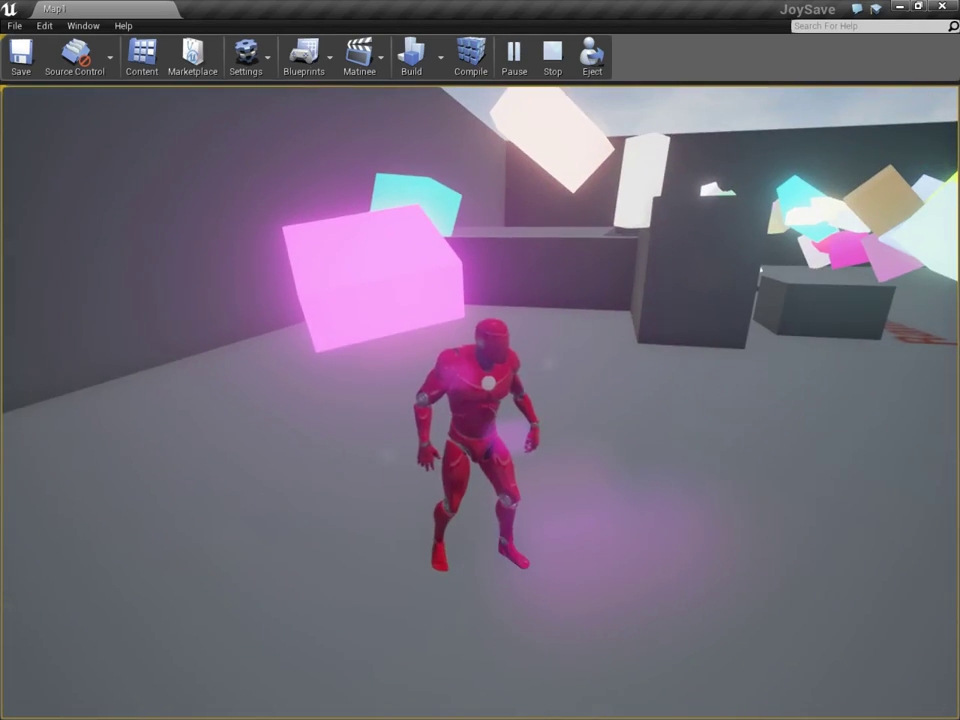
Restart the level again with the RestartLevel console command
key(grave)
text(re)
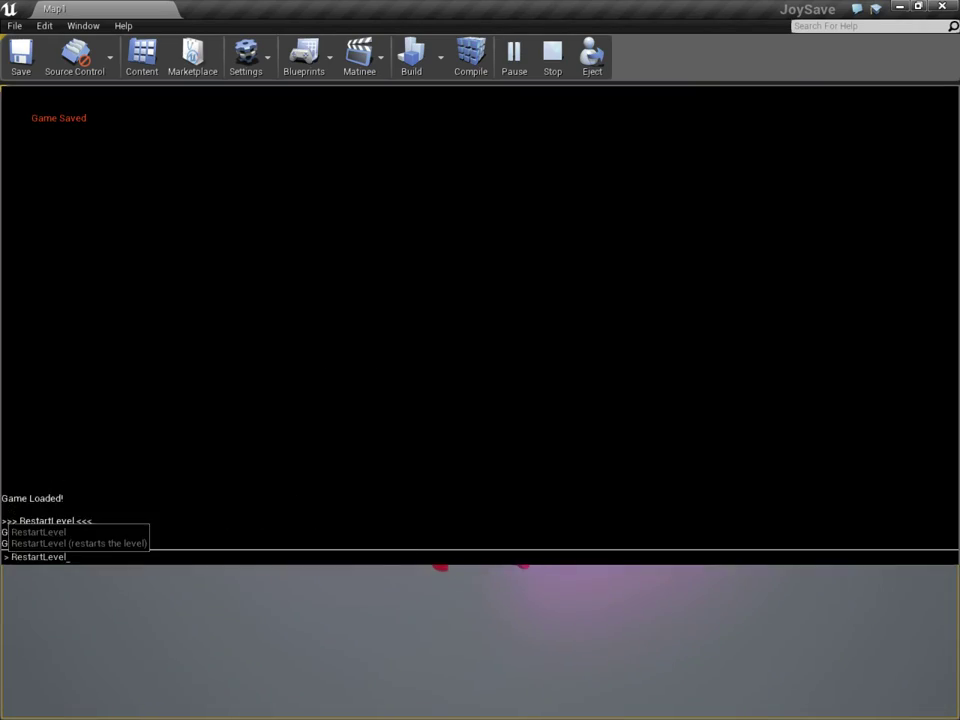
key(grave)
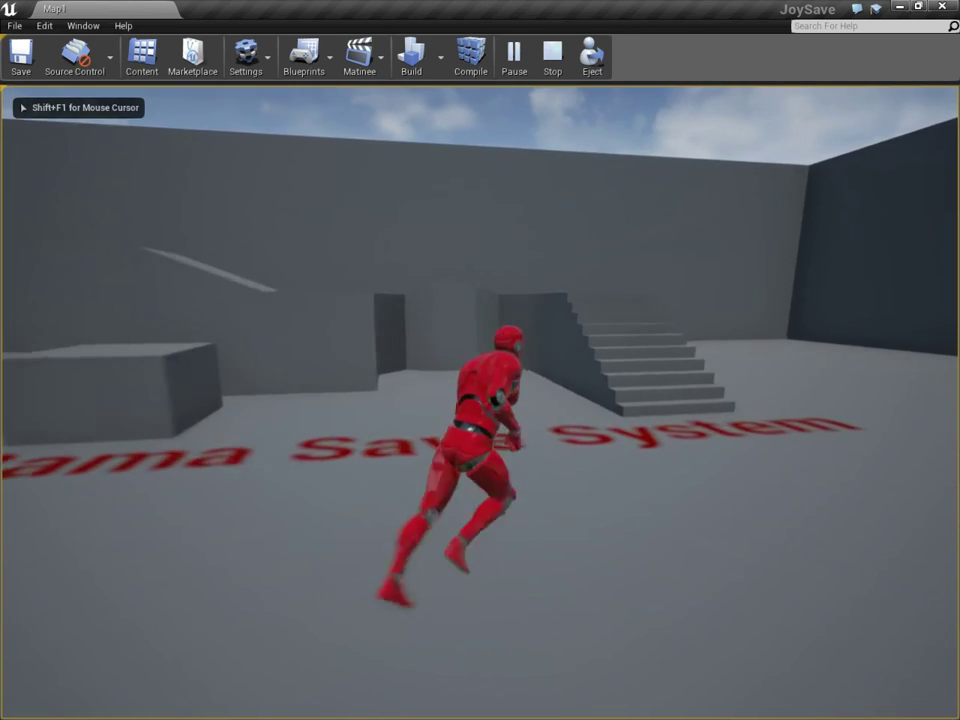
Load the latest saved game and run over to the newly added cubes to check them
key(w)
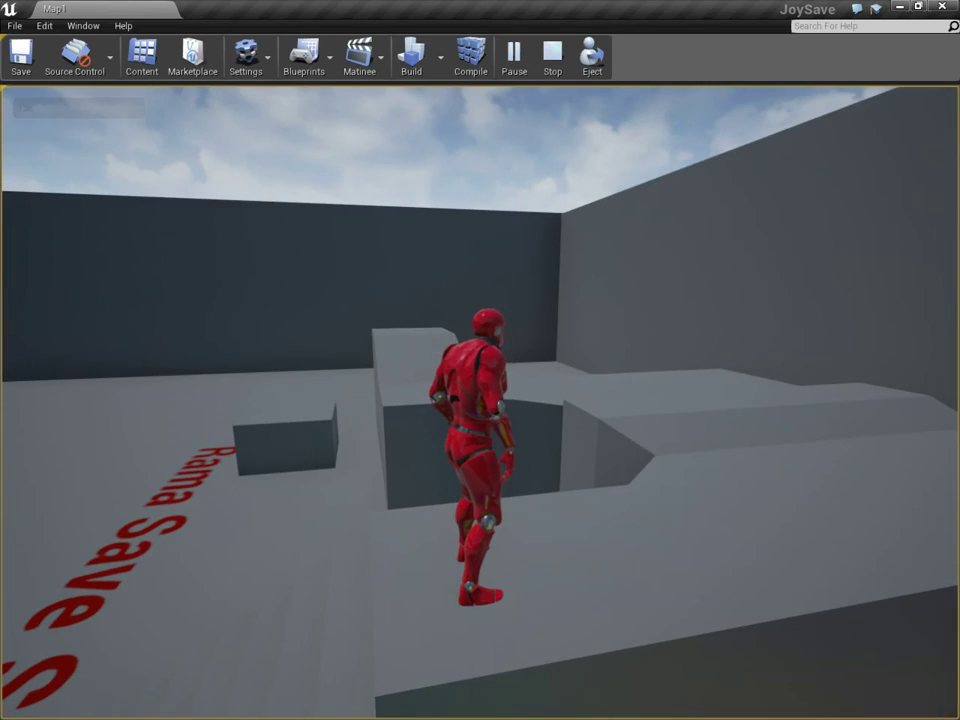
key(space)
key(l)
key(w)
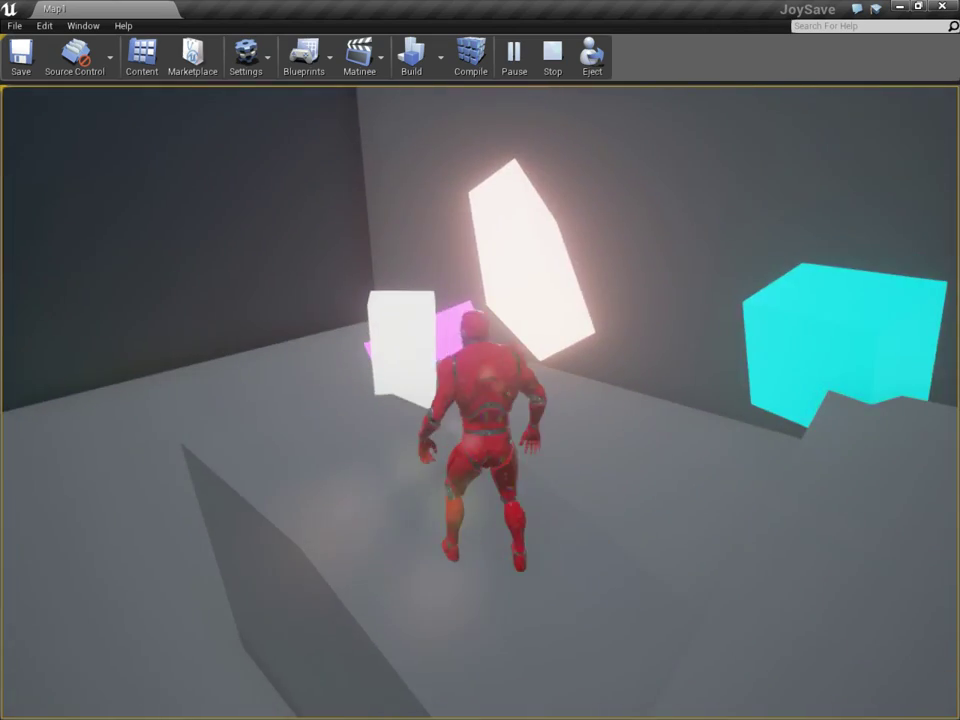
key(w)
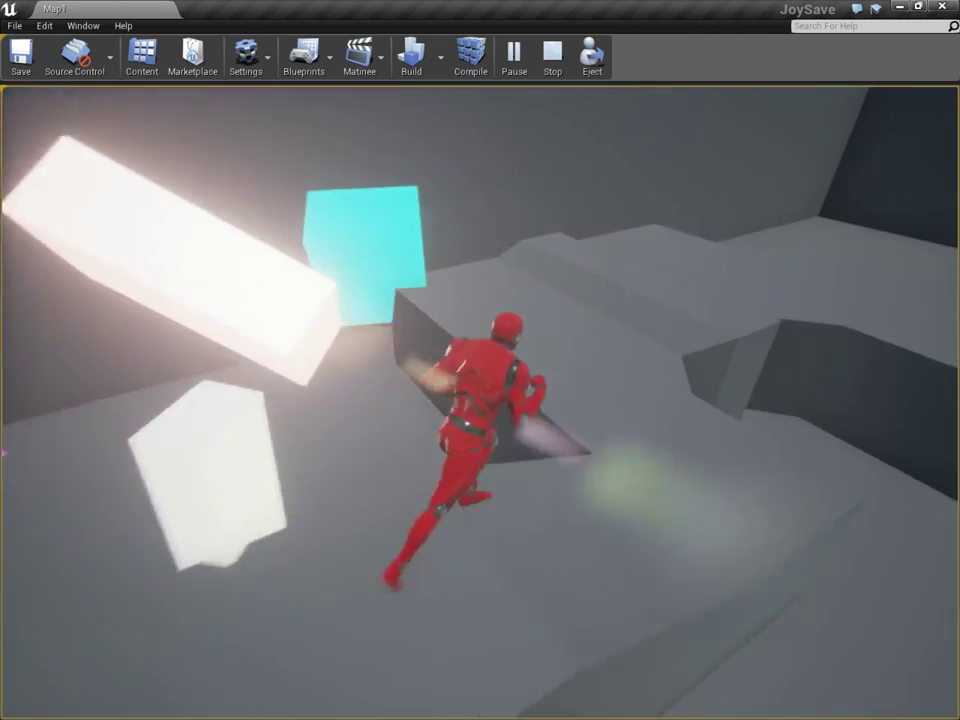